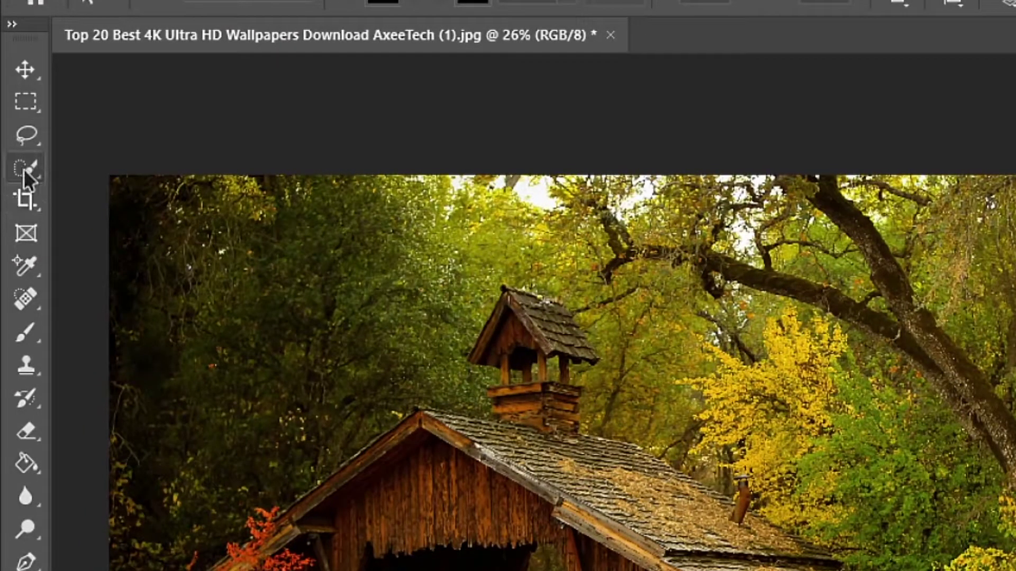
Select the small roof cupola with the Object Selection tool, using a rectangle of about 3.7 × 3.9 cm around it
left_click(27, 170)
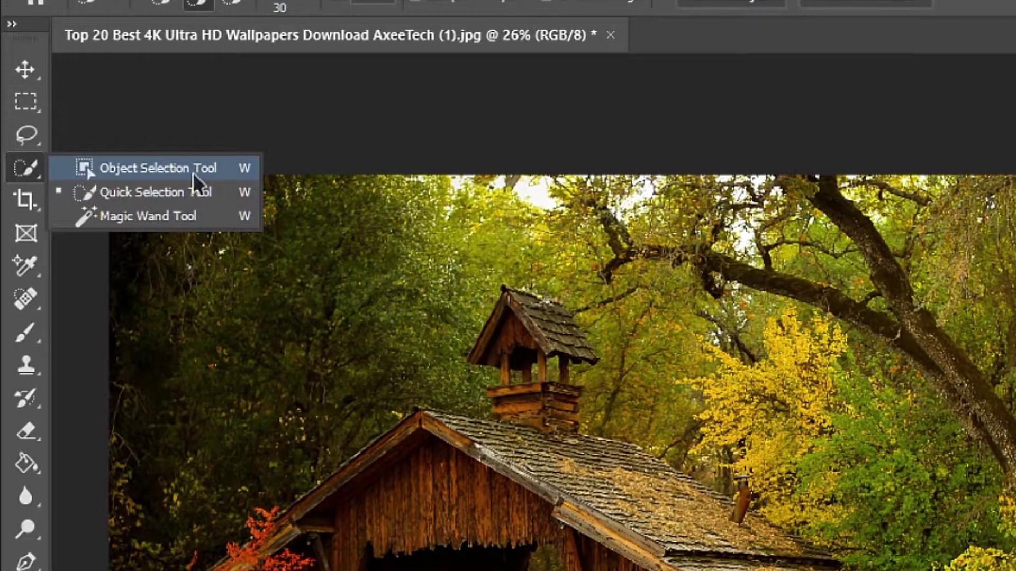
left_click(151, 170)
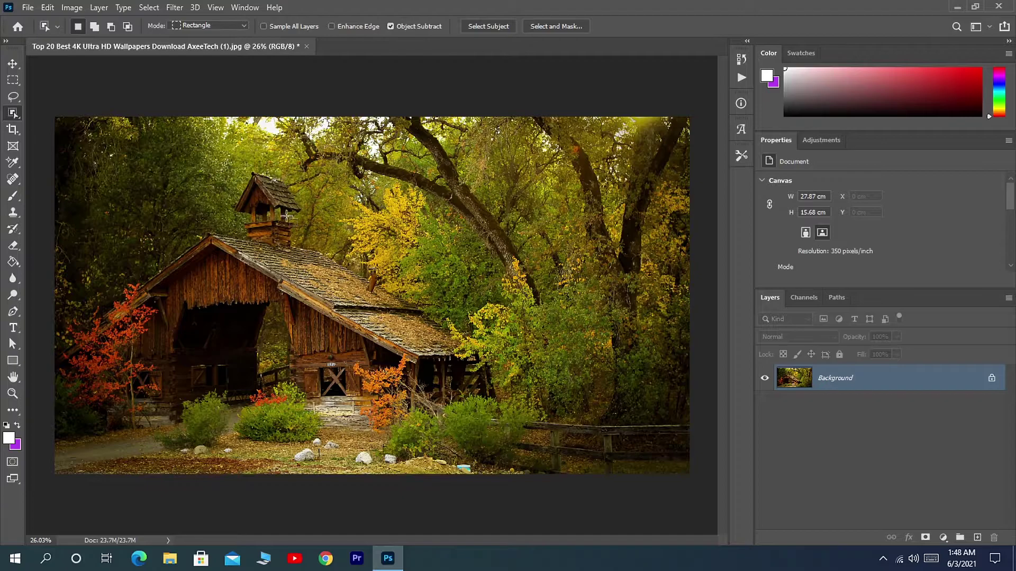
left_click_drag(226, 160, 312, 250)
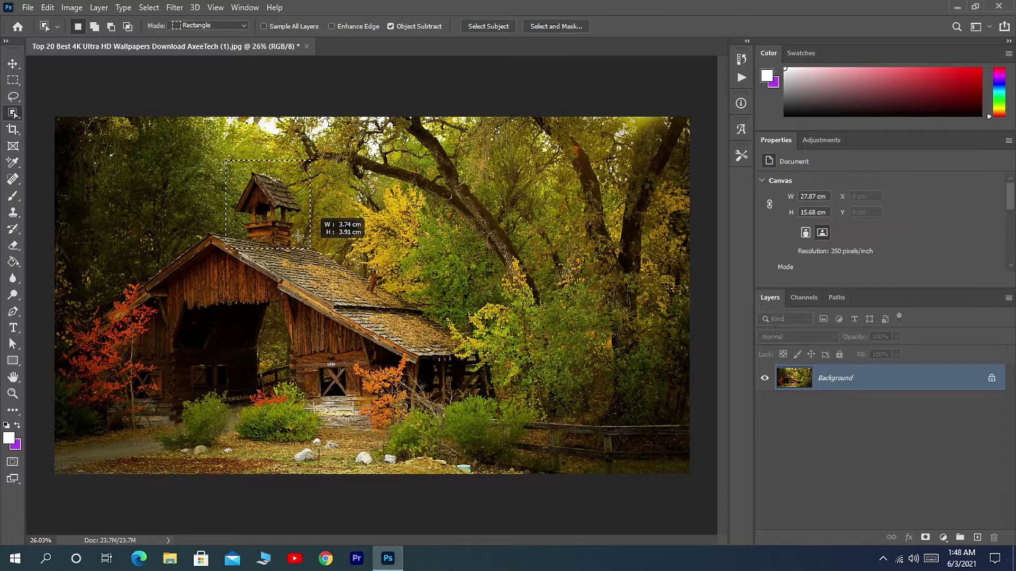
left_click_drag(298, 235, 298, 233)
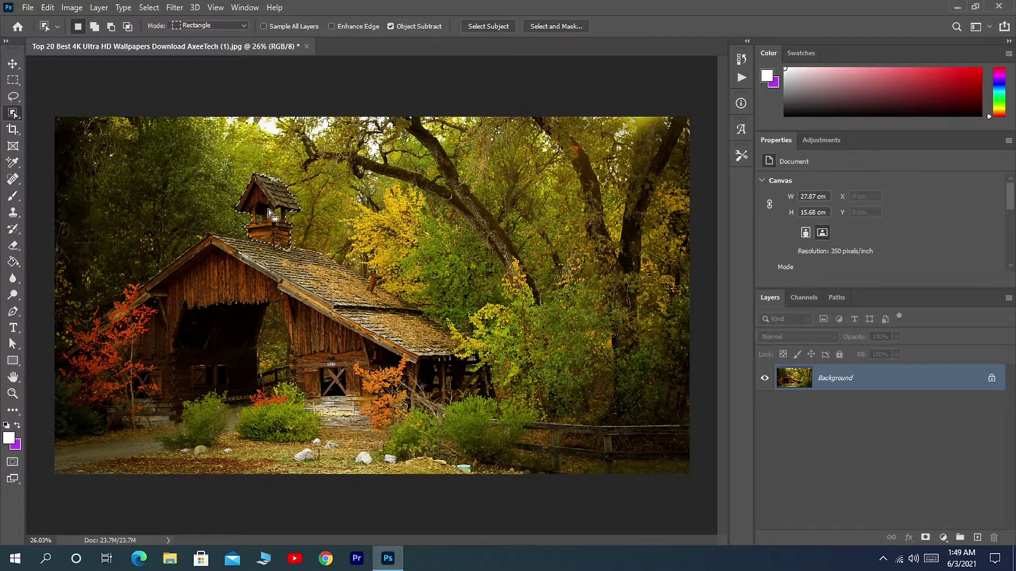
Check the selection outline around the cupola up close and clear the selection
scroll(271, 214, "up", 5)
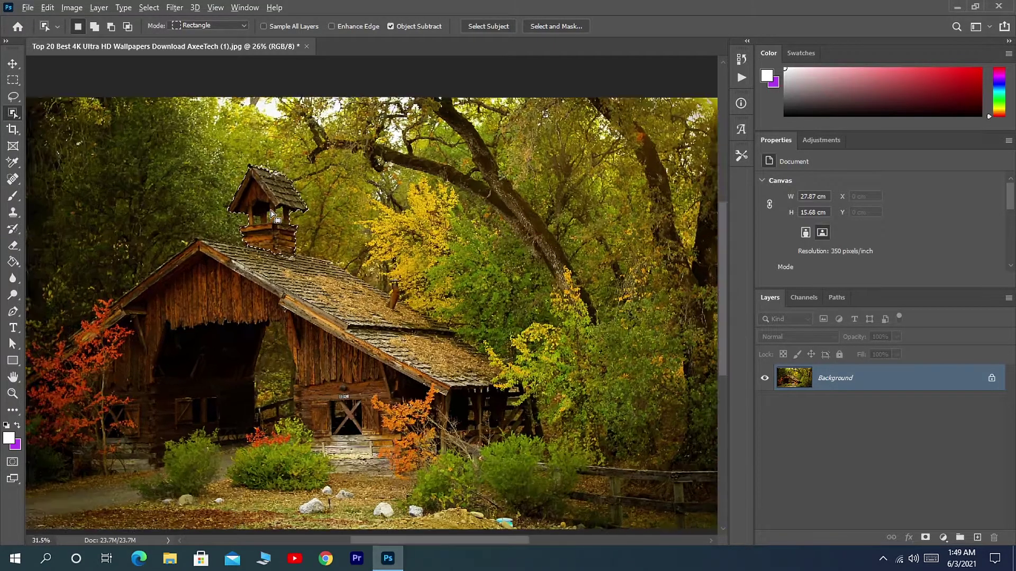
scroll(271, 213, "up", 5)
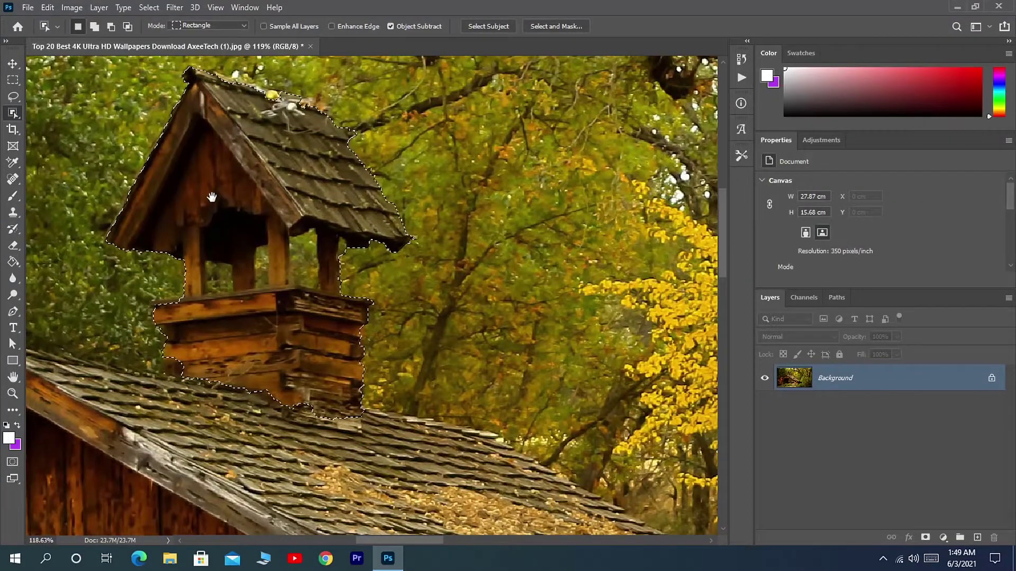
left_click_drag(211, 197, 276, 277)
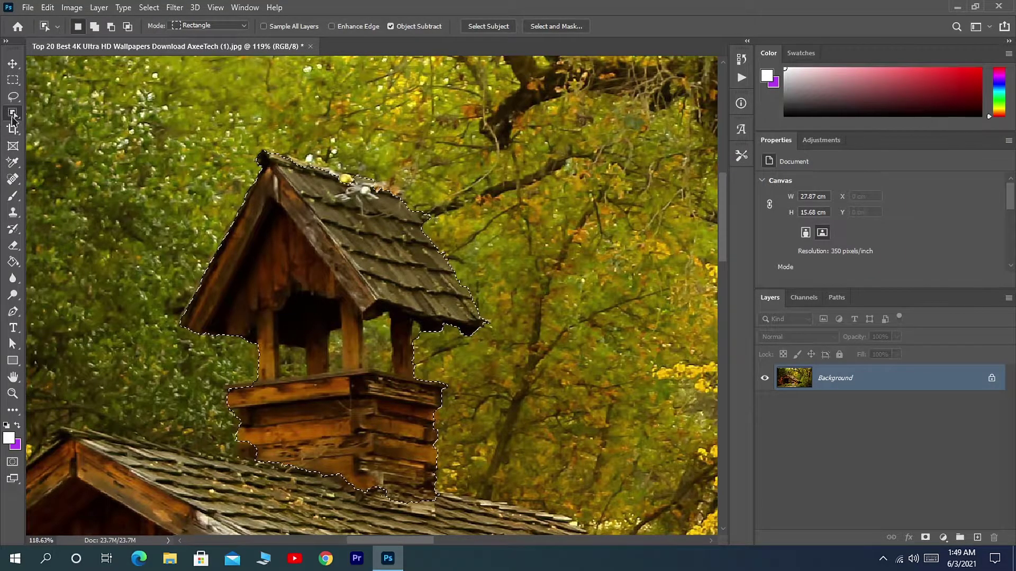
left_click_drag(320, 268, 327, 231)
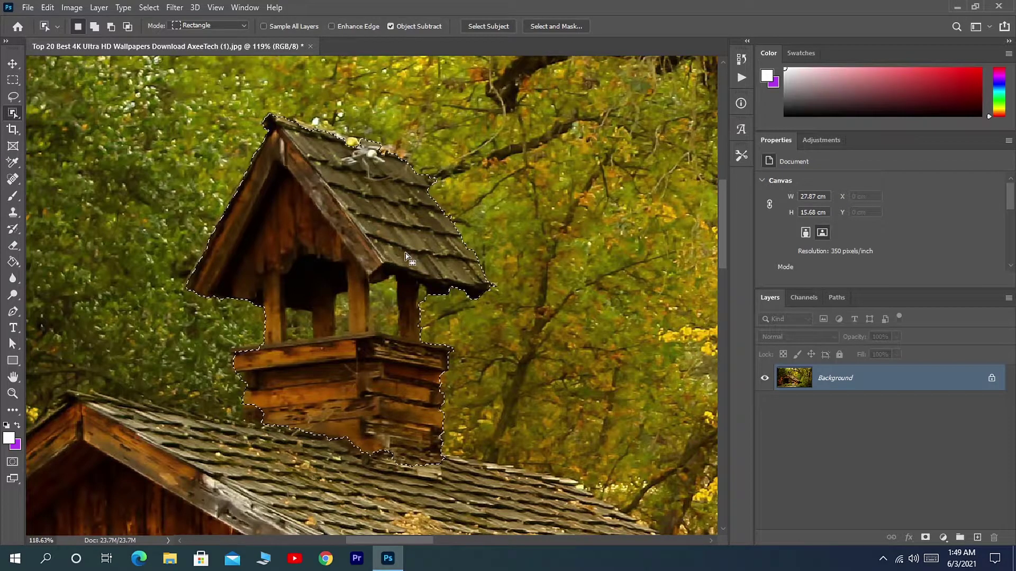
left_click(491, 341)
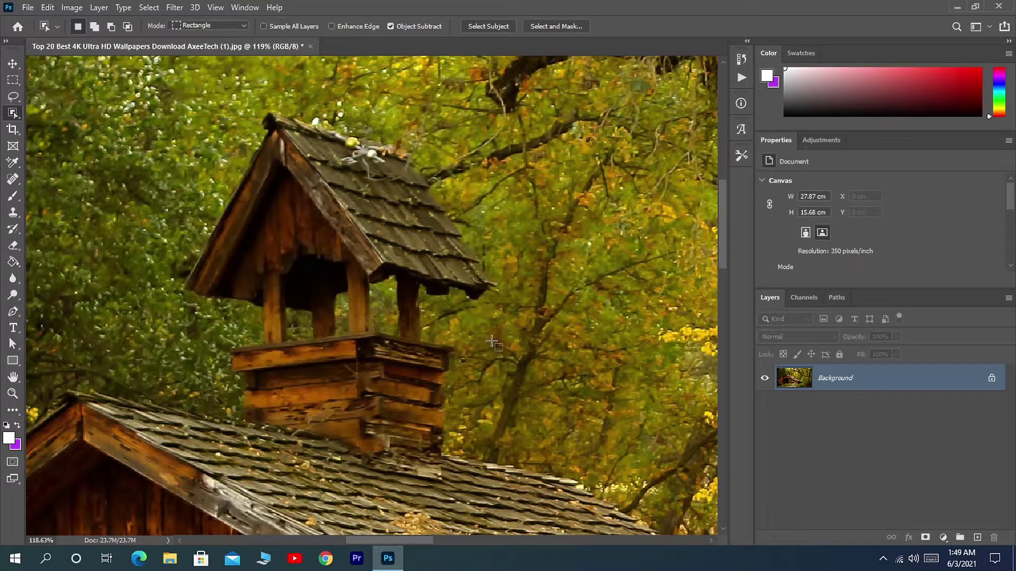
Select the whole barn with the Object Selection tool, using a rectangle of about 17.7 × 12.2 cm around it
scroll(447, 333, "down", 5)
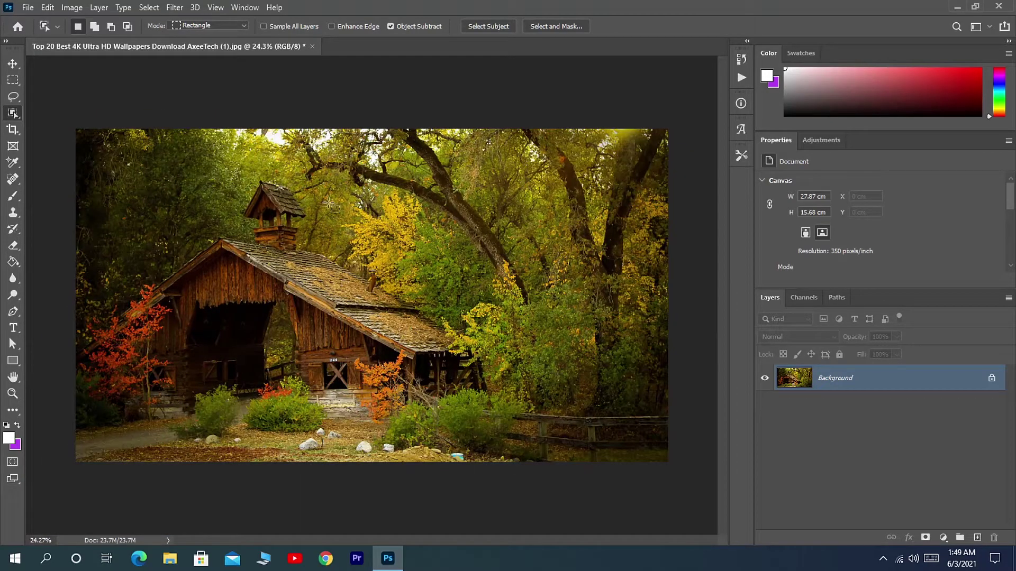
scroll(333, 313, "up", 1)
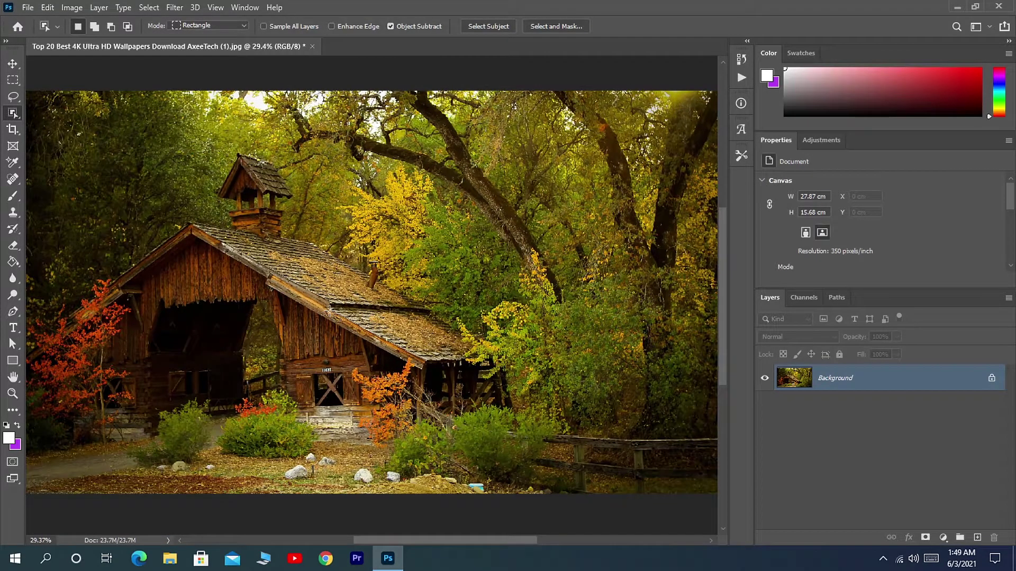
scroll(330, 312, "down", 1)
left_click_drag(127, 176, 503, 437)
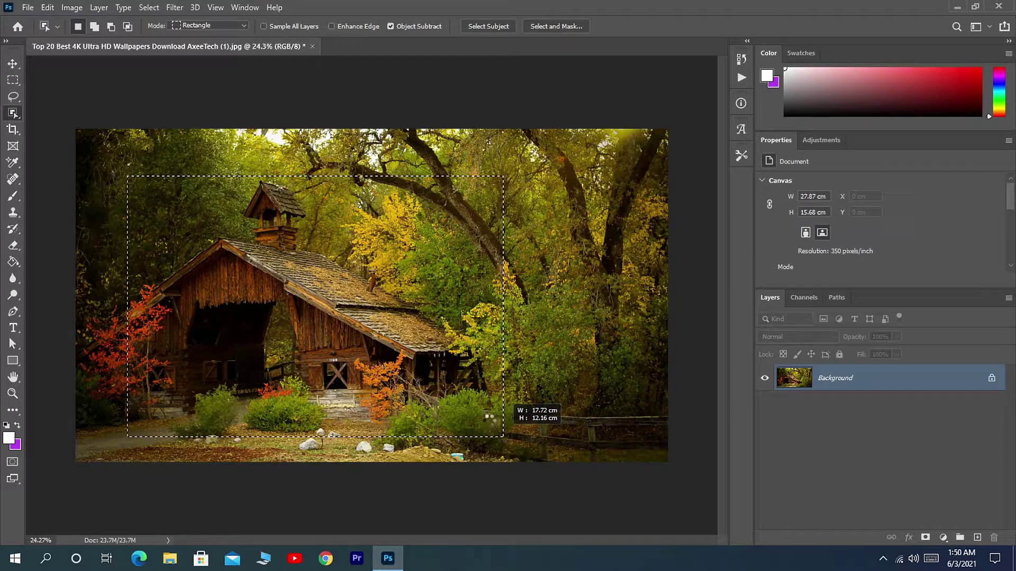
left_click_drag(503, 437, 503, 437)
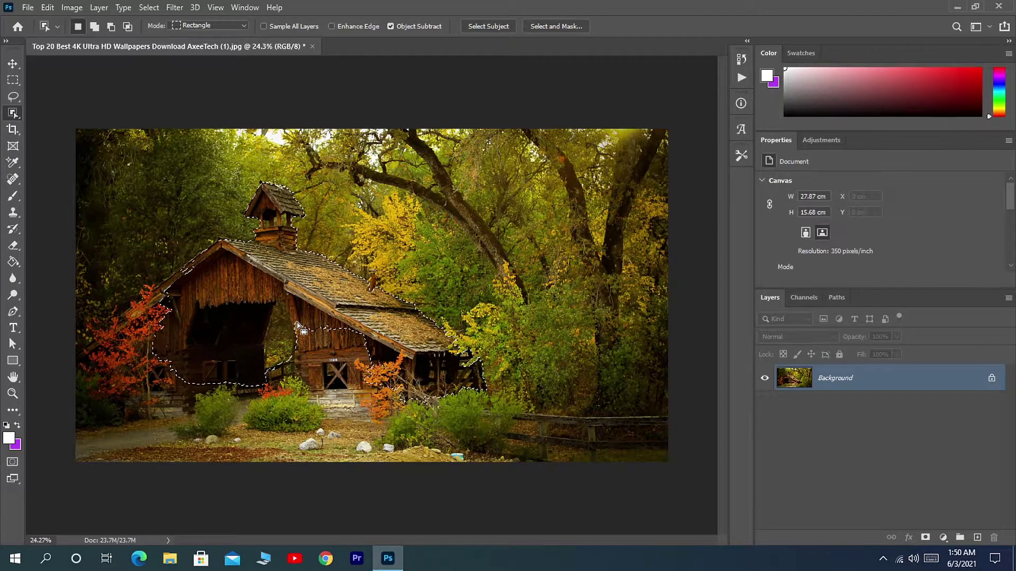
Examine the barn's selection outline along the roof, plank walls, open doorway and the eave behind the red tree
scroll(298, 326, "up", 4)
scroll(298, 327, "up", 3)
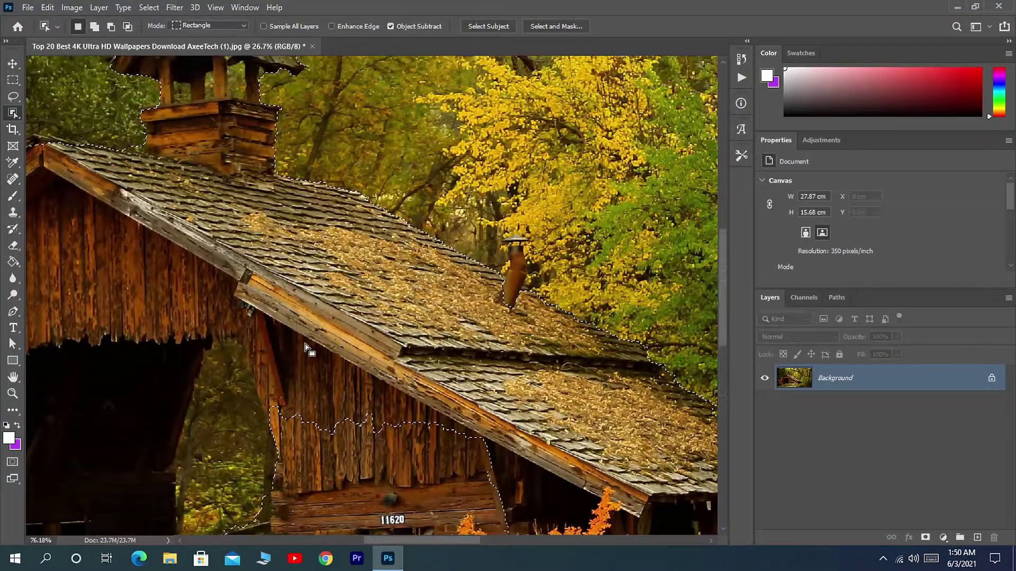
left_click_drag(306, 348, 224, 239)
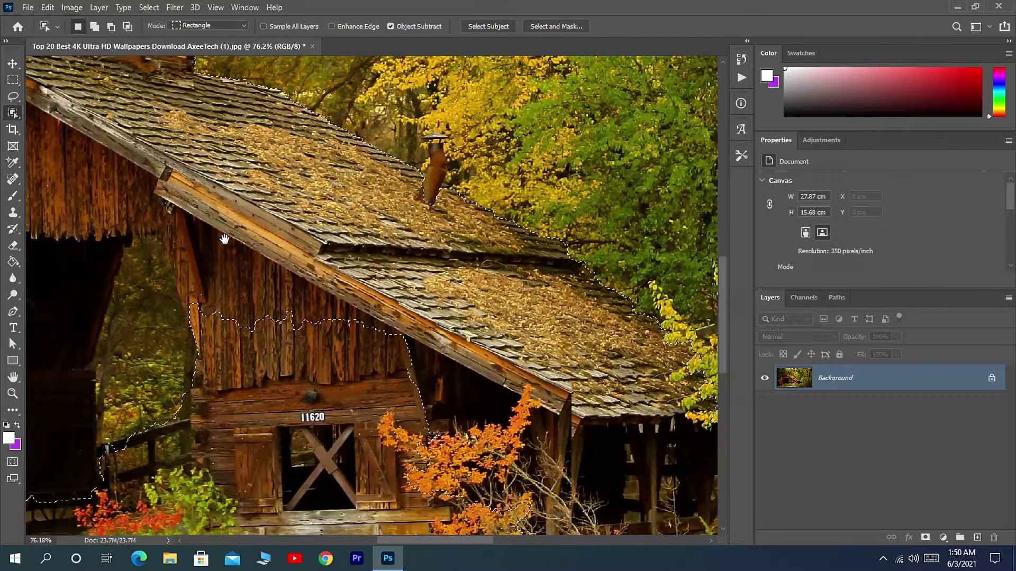
left_click_drag(420, 471, 375, 382)
scroll(420, 316, "left", 5)
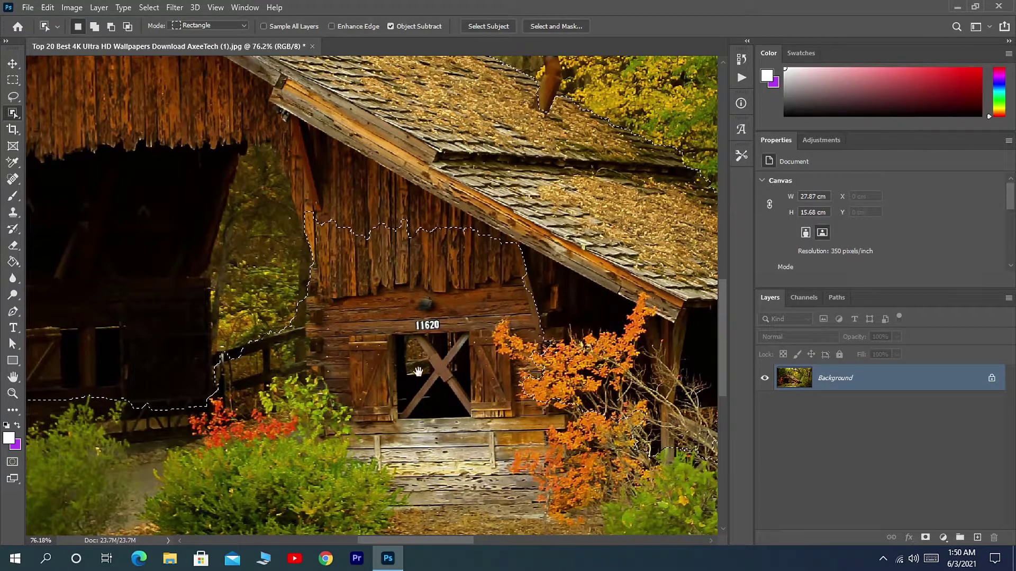
left_click_drag(186, 279, 351, 274)
left_click_drag(300, 294, 383, 274)
left_click_drag(259, 294, 340, 399)
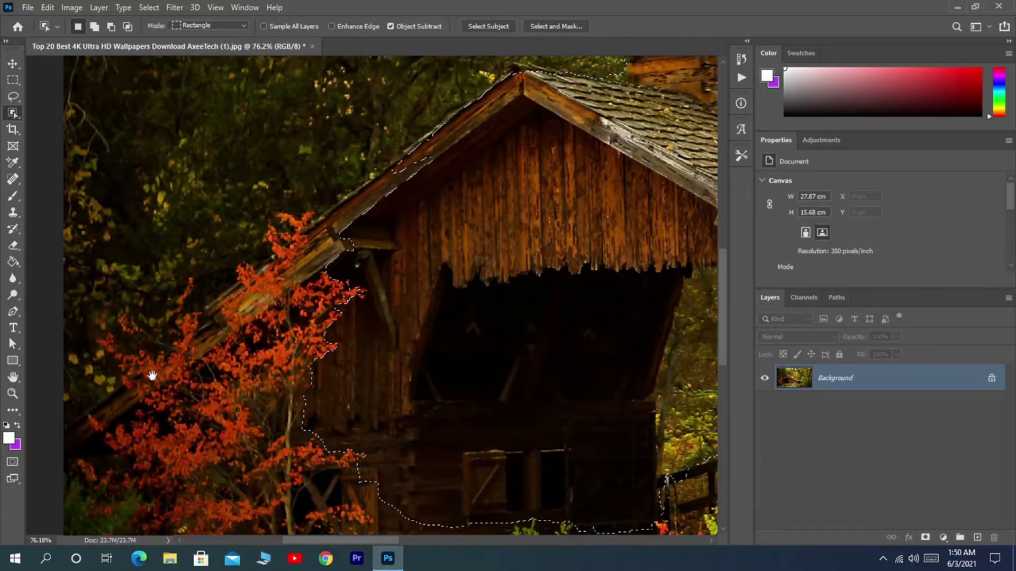
left_click_drag(433, 316, 403, 339)
left_click_drag(418, 302, 347, 377)
left_click_drag(399, 331, 555, 312)
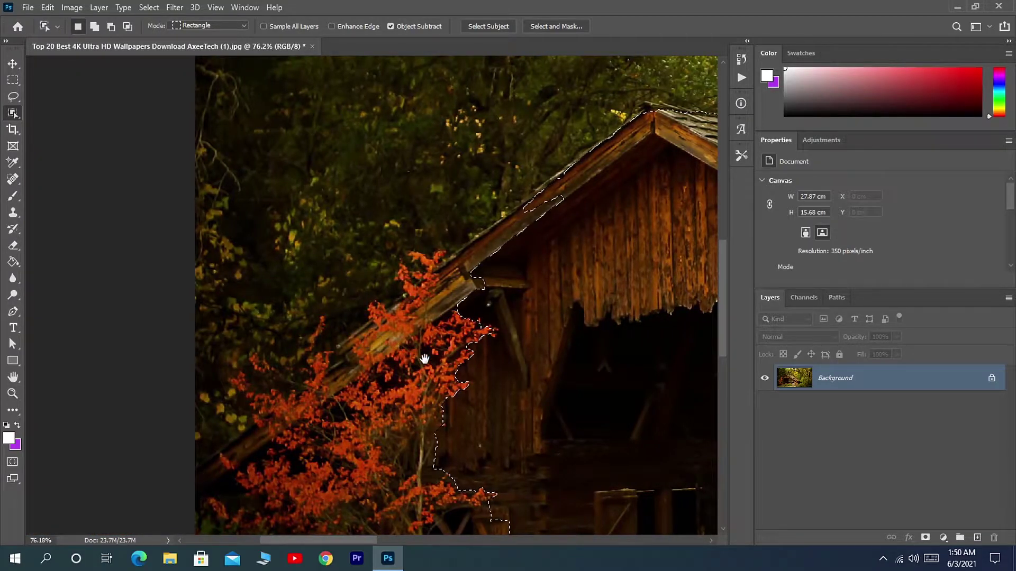
Examine the selection outline around the cupola and the roof ridge below it
left_click_drag(424, 359, 254, 370)
left_click_drag(501, 315, 390, 386)
left_click_drag(421, 332, 366, 386)
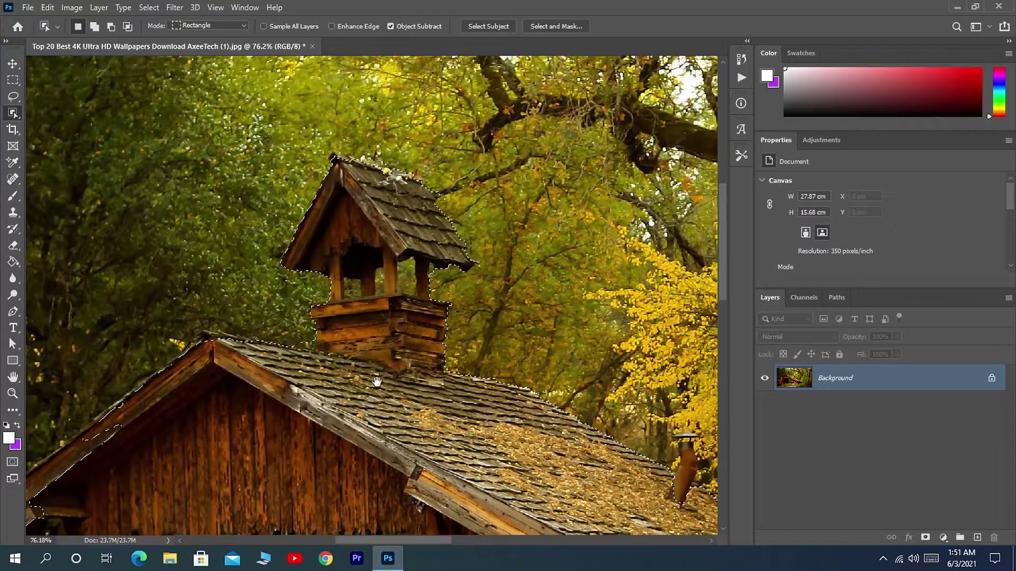
left_click_drag(401, 346, 393, 418)
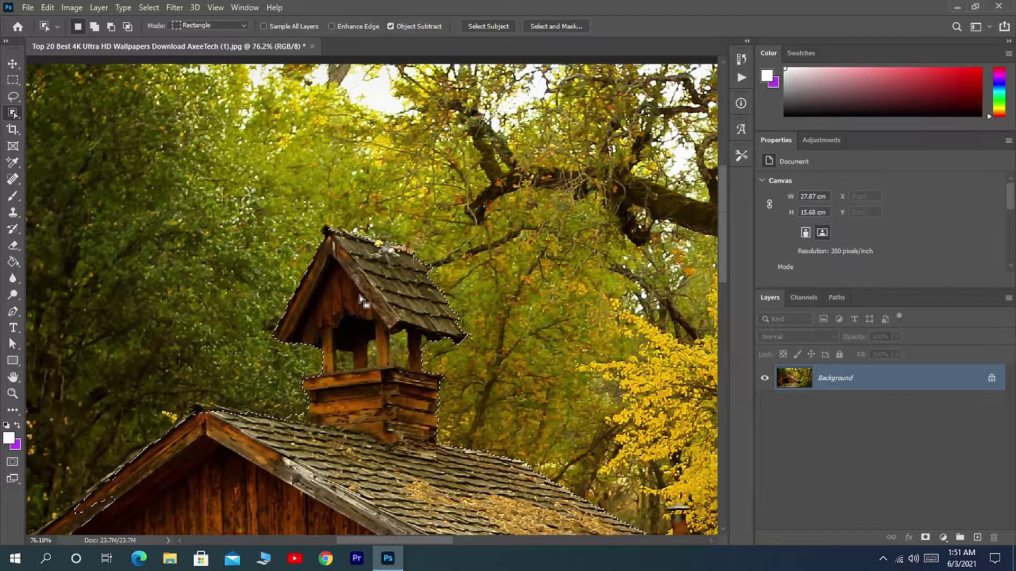
scroll(352, 292, "up", 5)
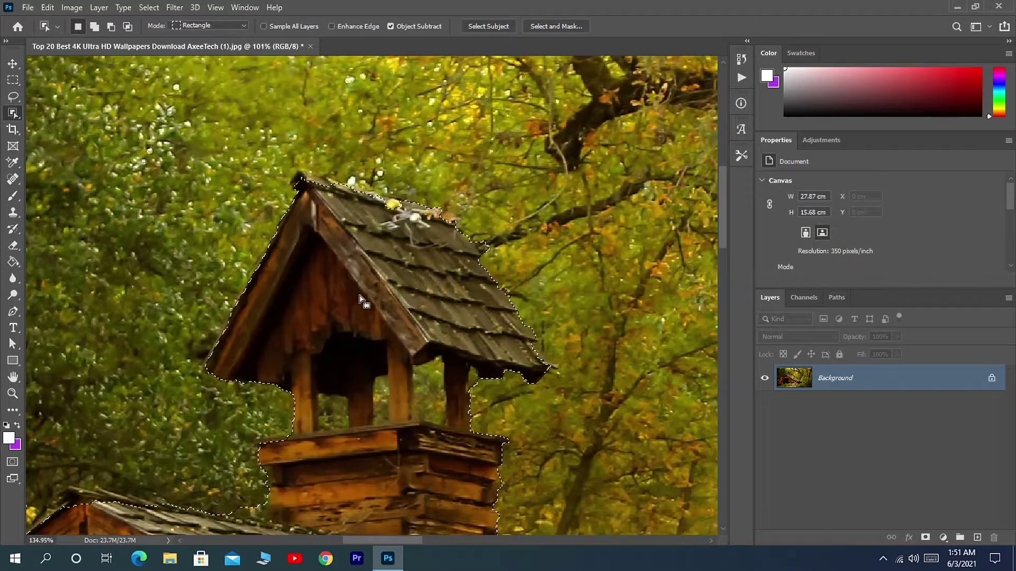
scroll(359, 296, "up", 1)
mouse_move(430, 294)
left_mouse_down()
mouse_move(406, 294)
mouse_move(431, 292)
left_mouse_up()
left_click_drag(419, 334, 389, 187)
mouse_move(370, 287)
left_mouse_down()
mouse_move(398, 194)
mouse_move(409, 285)
left_mouse_up()
scroll(411, 289, "down", 10)
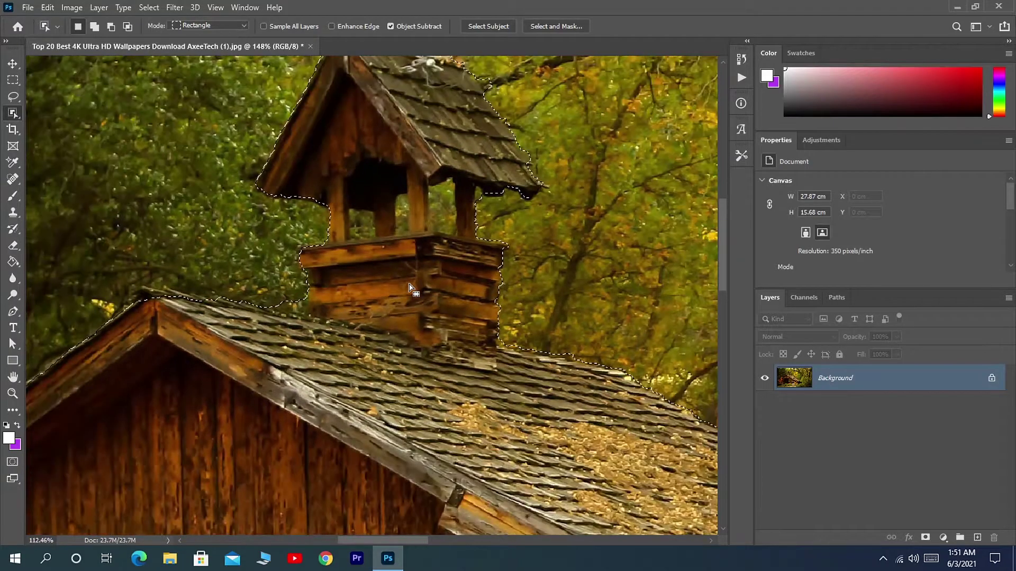
scroll(412, 305, "down", 3)
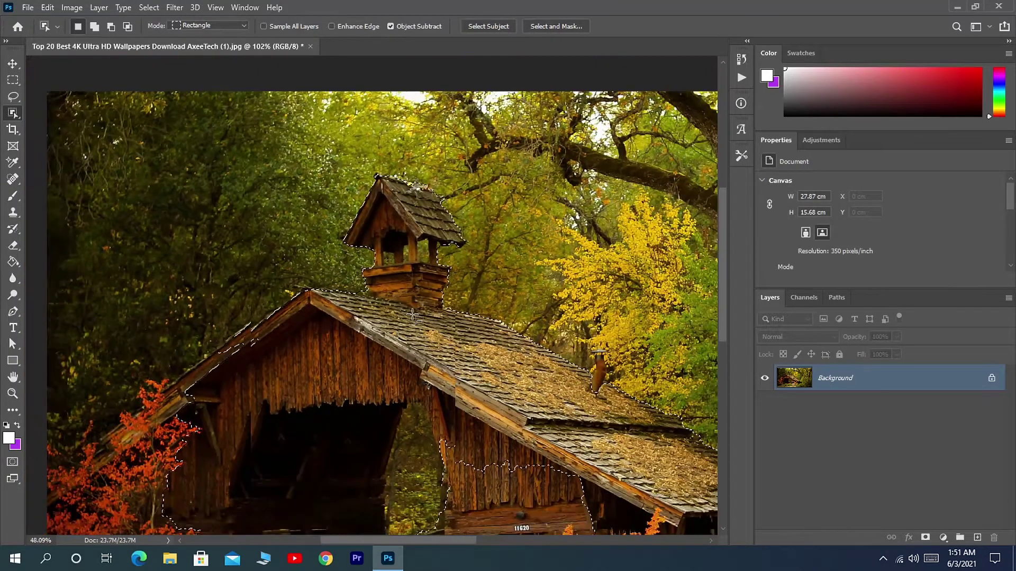
Review which parts of the barn are selected and which are missed in Select and Mask, leaving without applying anything
right_click(475, 316)
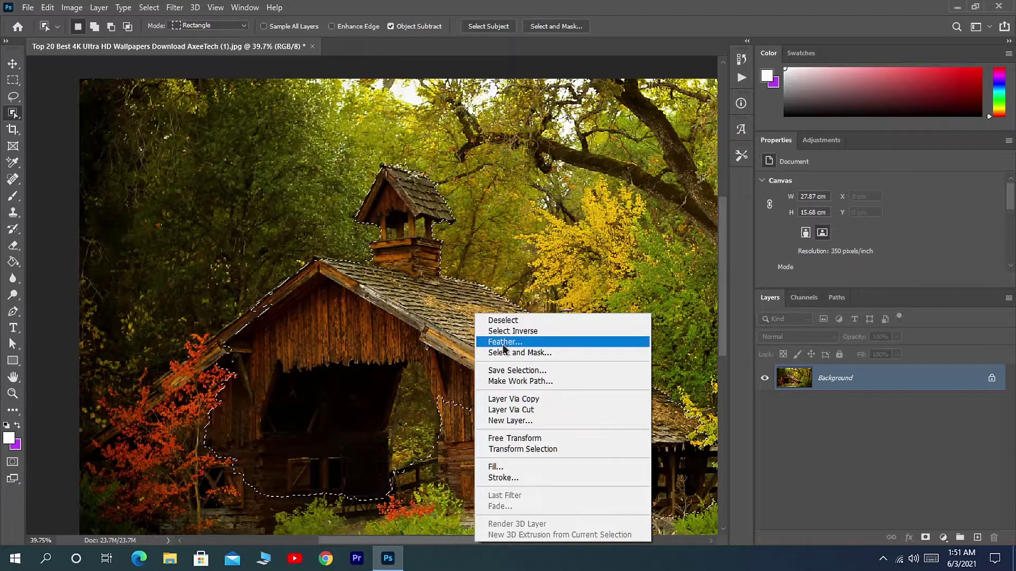
left_click(524, 353)
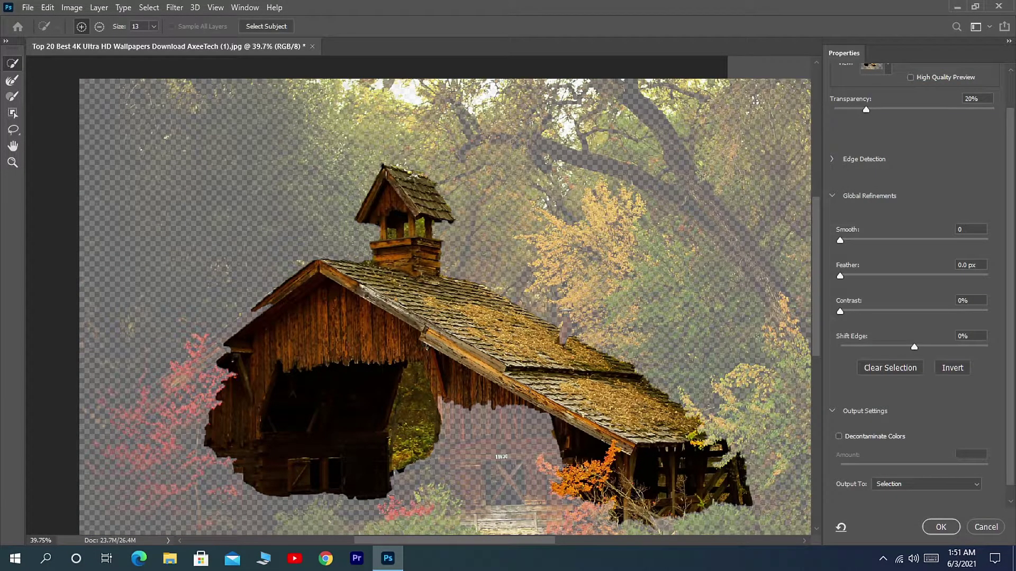
scroll(433, 366, "up", 2)
left_click_drag(492, 371, 416, 322)
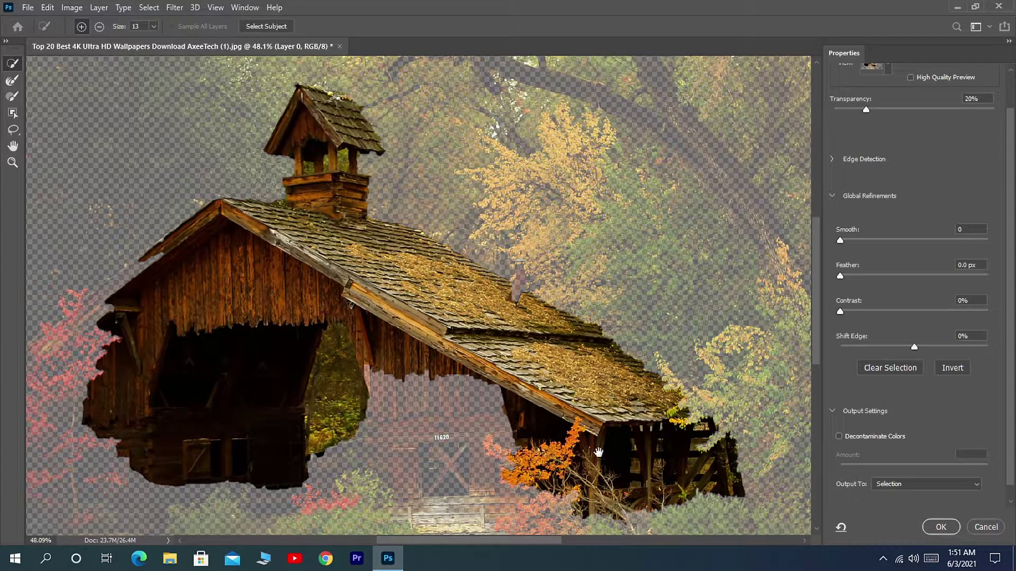
left_click_drag(557, 430, 519, 390)
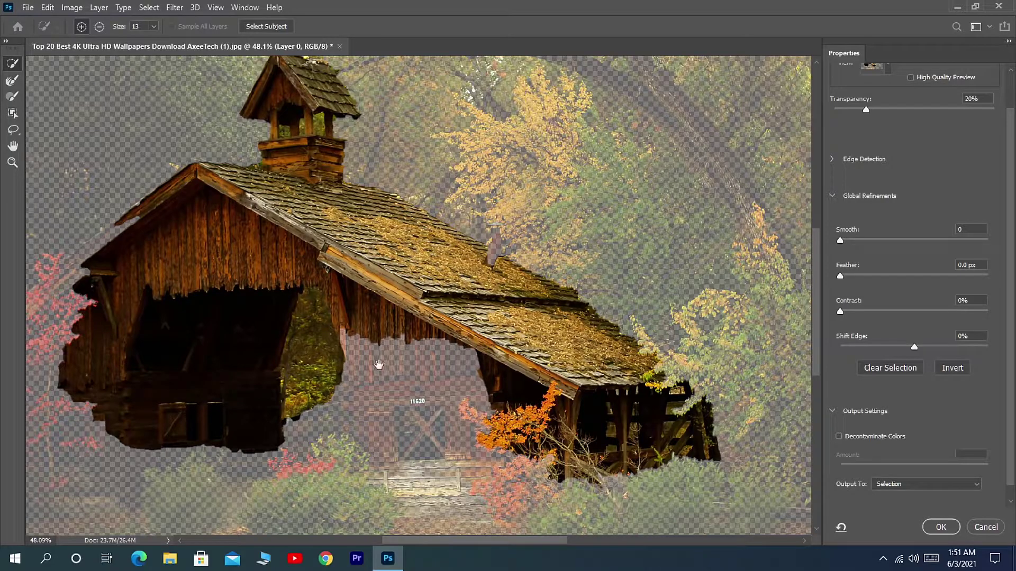
left_click_drag(311, 315, 325, 306)
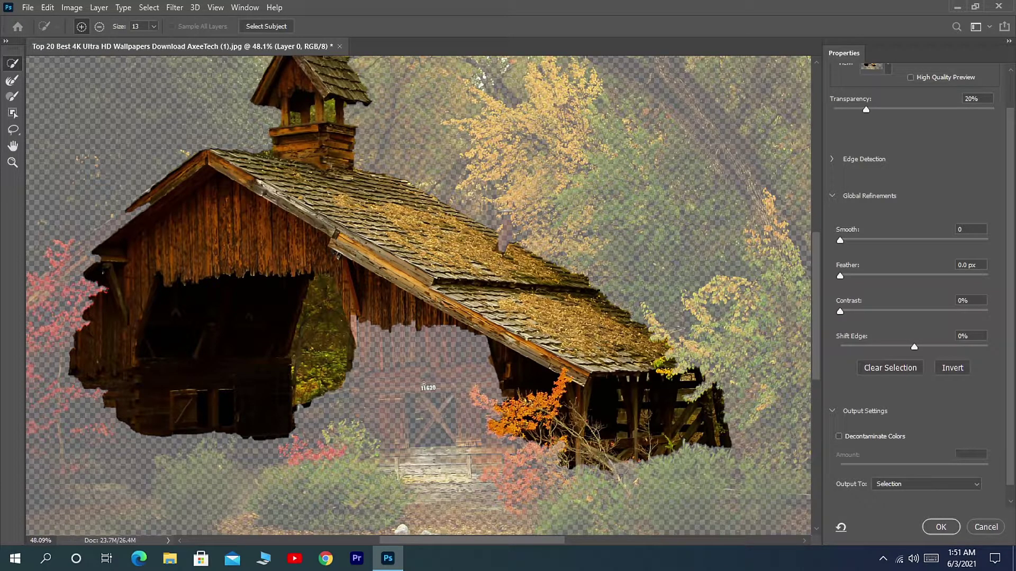
scroll(489, 359, "right", 5)
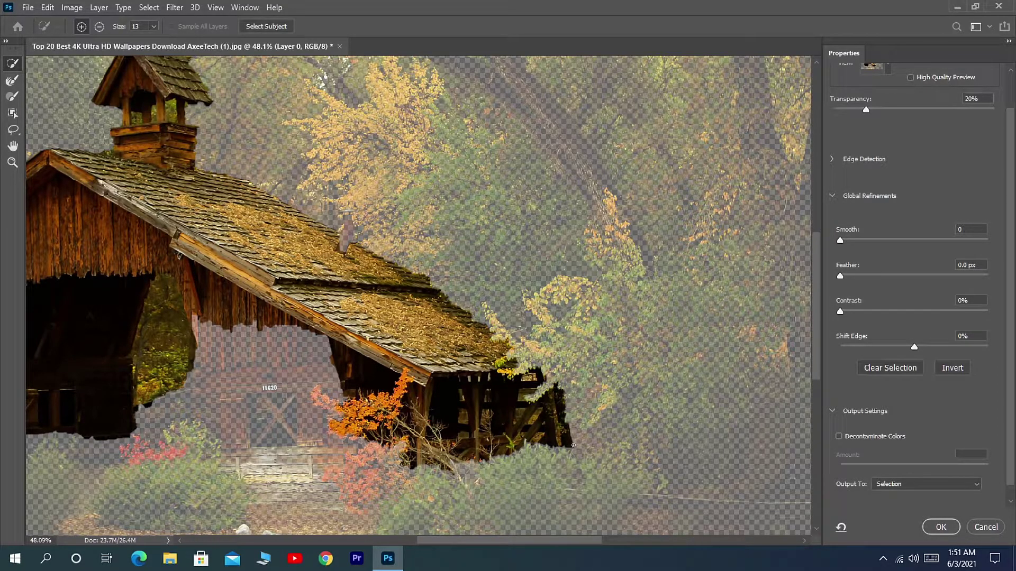
left_click_drag(526, 415, 700, 433)
left_click_drag(239, 386, 461, 407)
left_click_drag(382, 395, 403, 391)
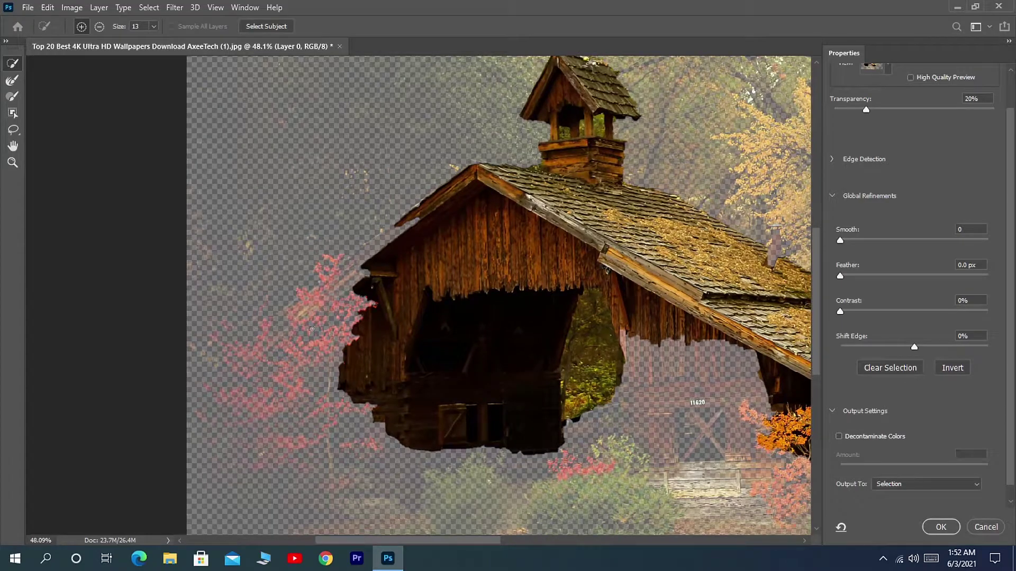
left_click_drag(487, 395, 389, 460)
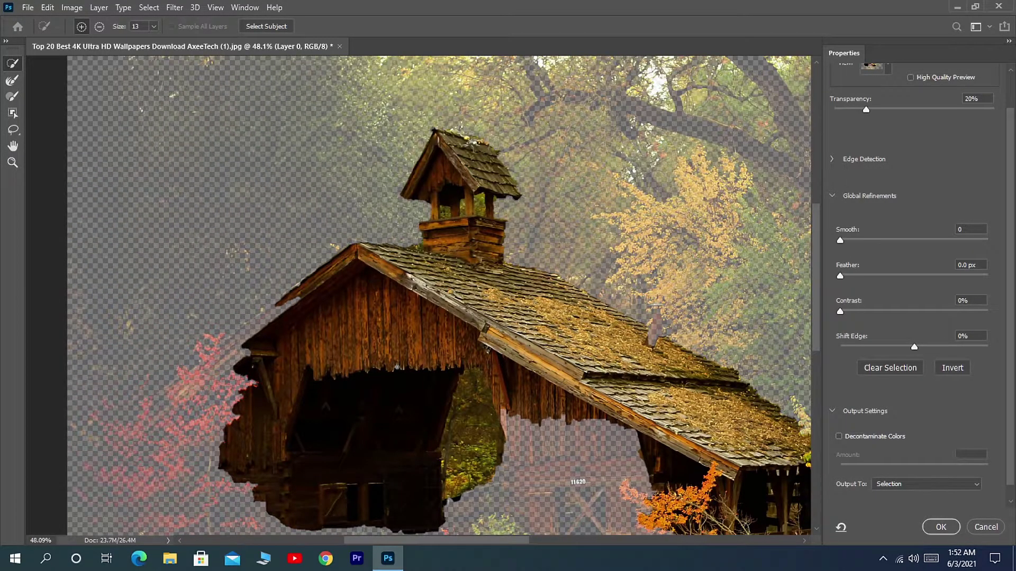
left_click_drag(405, 356, 381, 322)
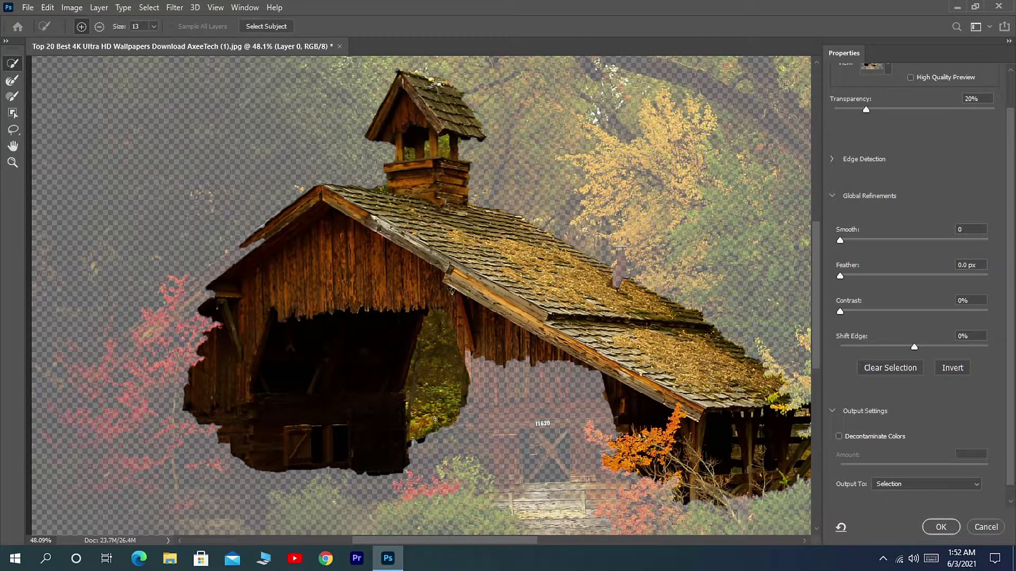
mouse_move(412, 324)
left_mouse_down()
mouse_move(310, 267)
mouse_move(390, 363)
mouse_move(407, 420)
mouse_move(414, 318)
mouse_move(399, 308)
mouse_move(418, 278)
mouse_move(429, 296)
left_mouse_up()
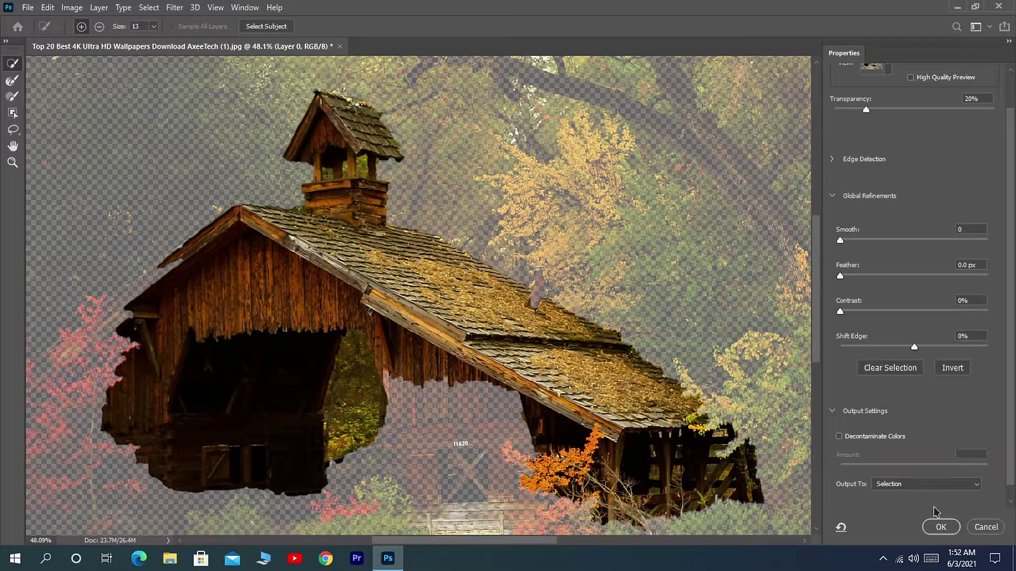
left_click(983, 527)
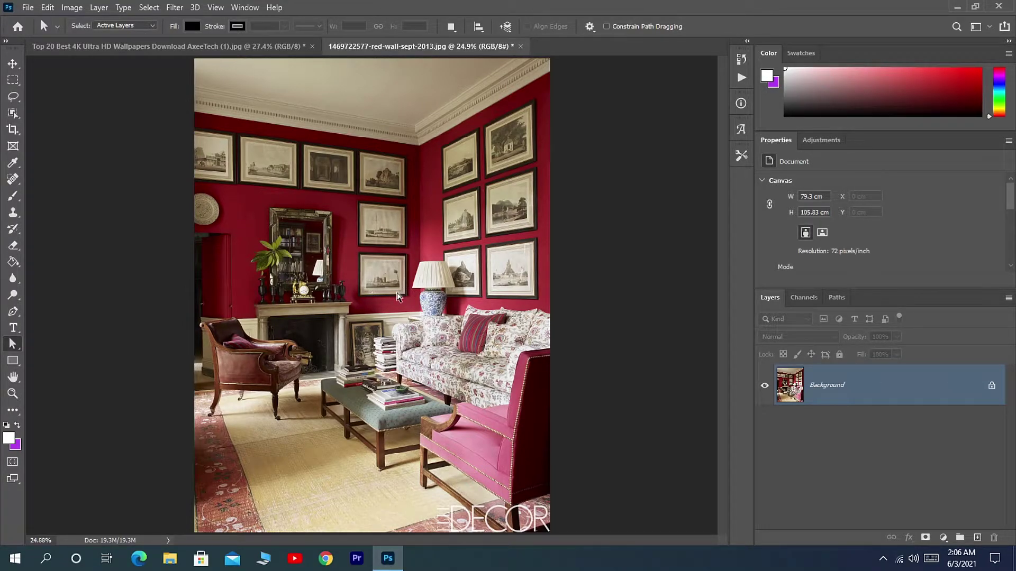
Select the table lamp with the Object Selection tool, using a rectangle of about 11.3 × 13.1 cm around its shade and vase
scroll(398, 296, "up", 5)
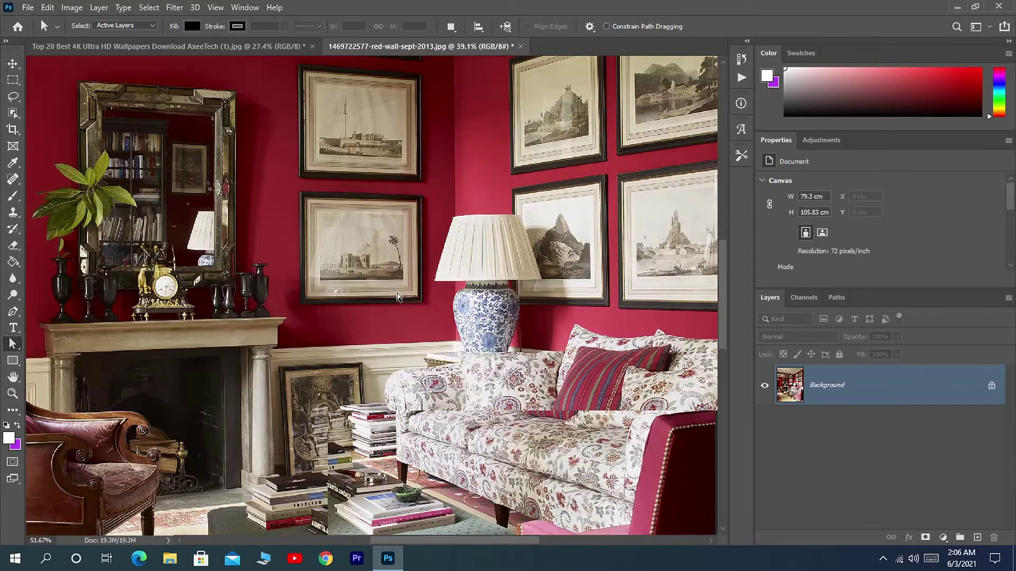
scroll(398, 297, "up", 2)
scroll(509, 253, "up", 3)
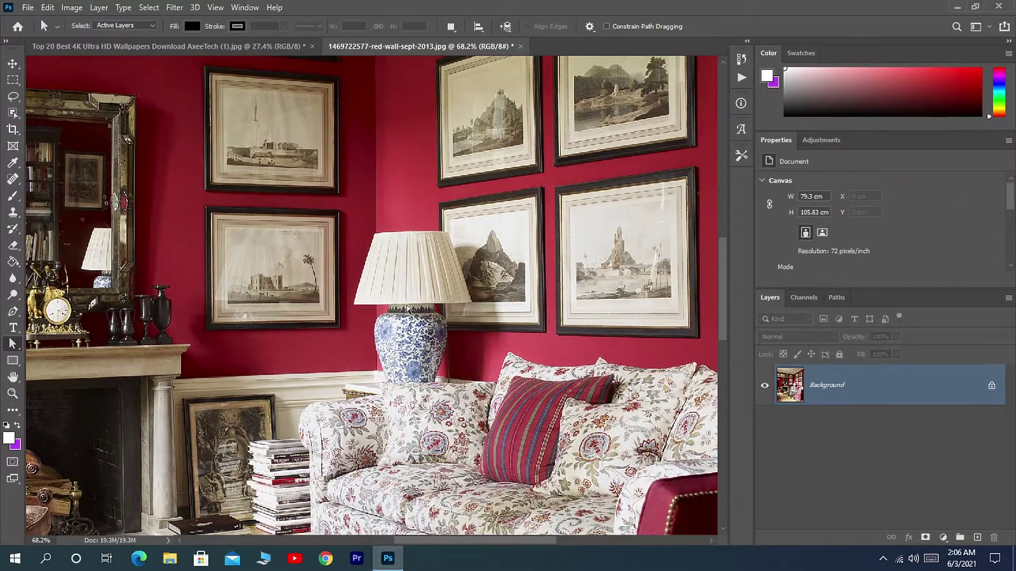
scroll(410, 300, "up", 2)
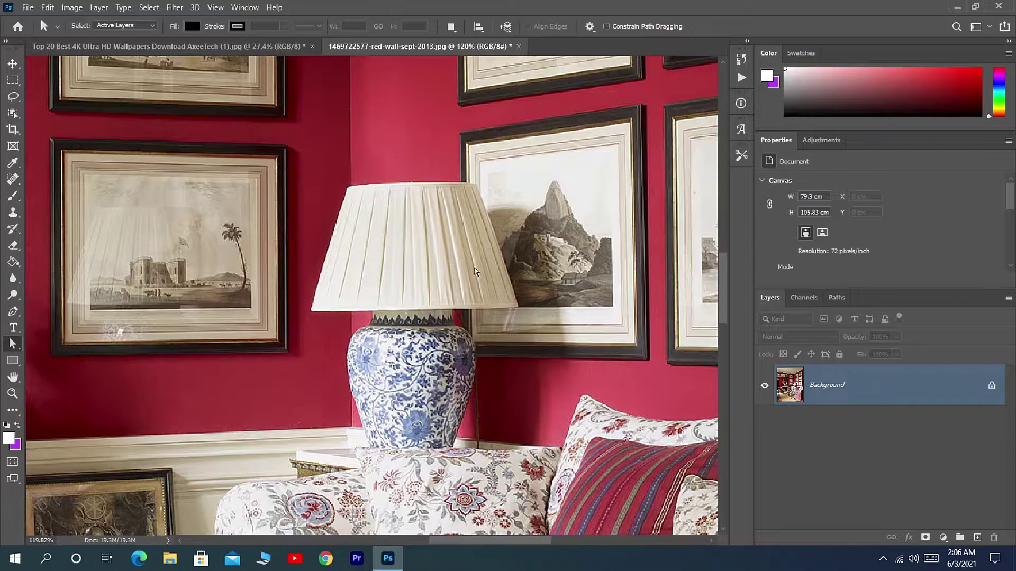
left_click(13, 113)
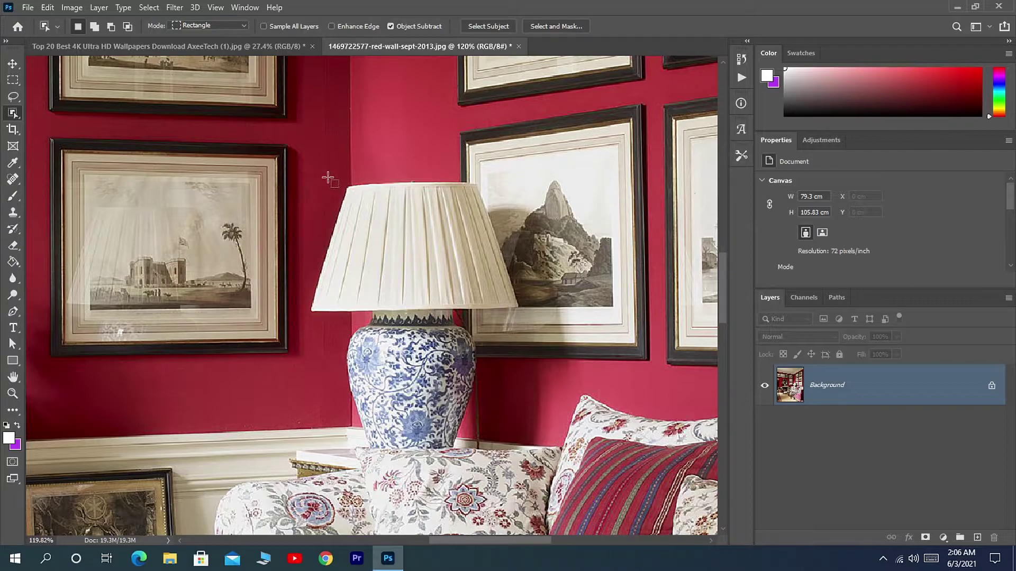
left_click_drag(322, 171, 525, 453)
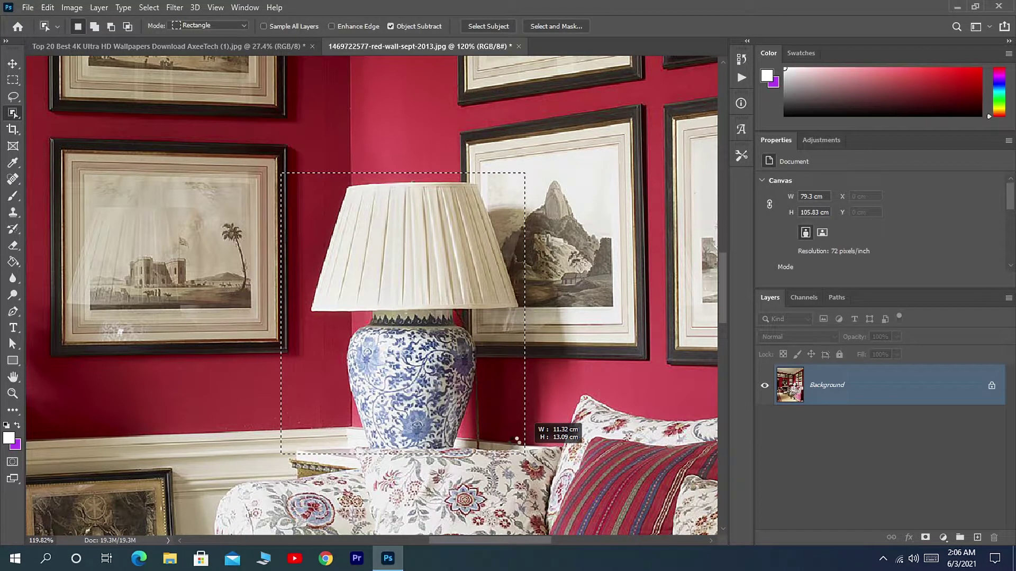
left_click_drag(525, 454, 525, 454)
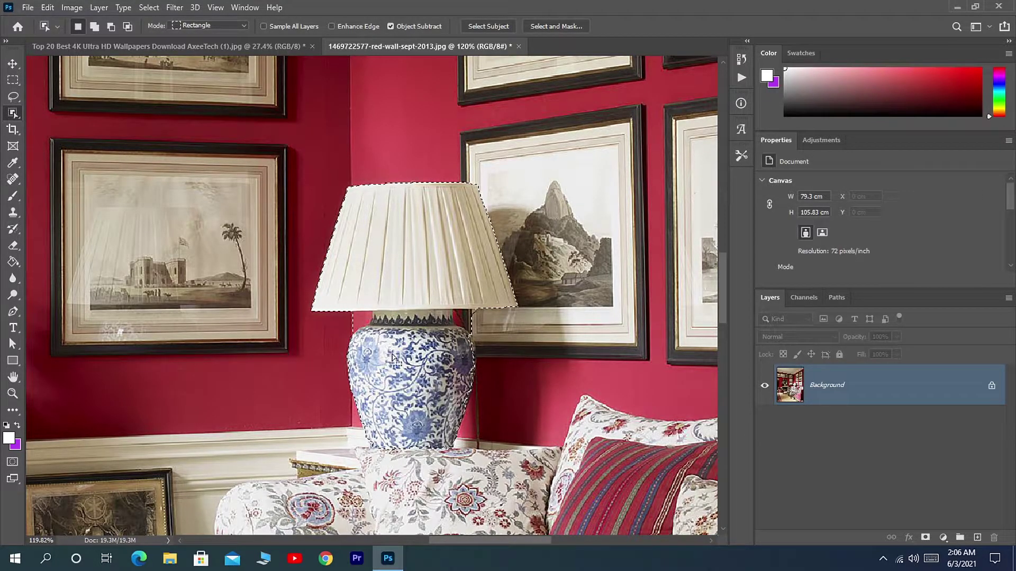
Examine the lamp's selection outline around the shade, the vase's neck and the wall areas beside it
scroll(392, 357, "up", 6)
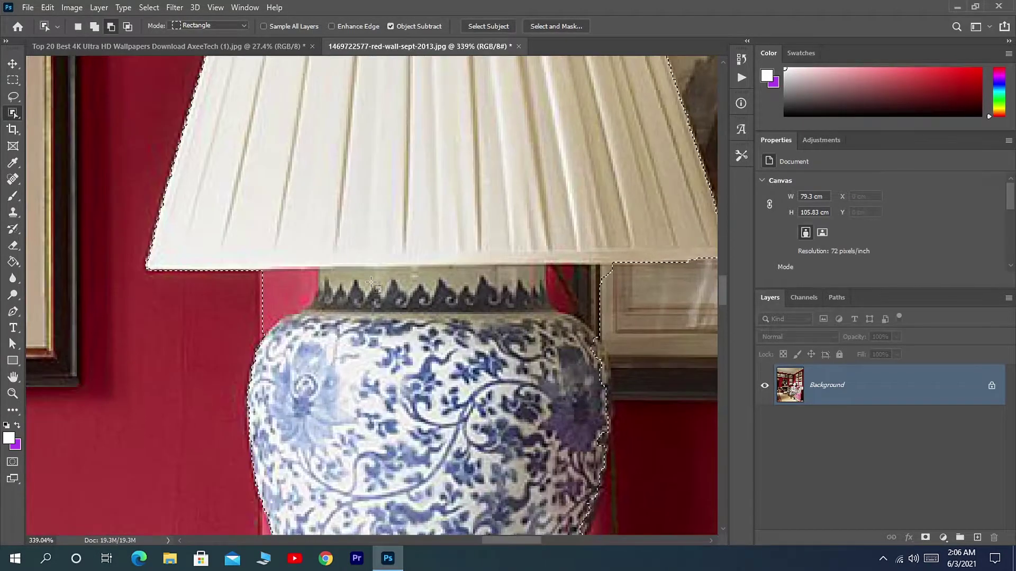
left_click_drag(340, 198, 428, 358)
left_click_drag(413, 256, 345, 335)
left_click_drag(406, 342, 313, 249)
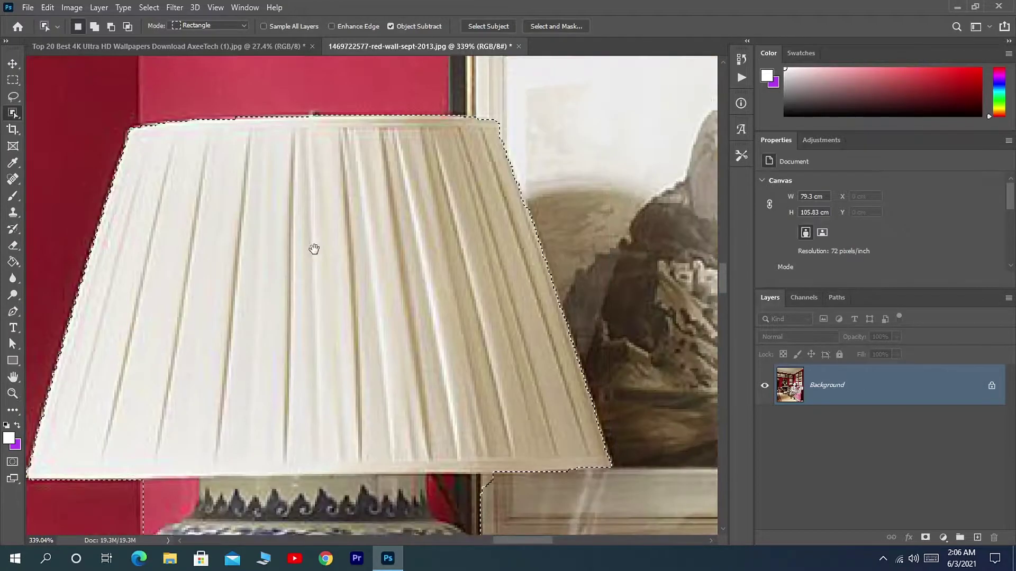
mouse_move(402, 252)
left_mouse_down()
mouse_move(326, 249)
mouse_move(347, 195)
left_mouse_up()
left_click_drag(302, 229, 339, 73)
left_click_drag(306, 269, 341, 150)
mouse_move(355, 301)
left_mouse_down()
mouse_move(358, 231)
mouse_move(402, 254)
mouse_move(437, 301)
mouse_move(369, 338)
left_mouse_up()
mouse_move(442, 146)
left_mouse_down()
mouse_move(376, 247)
mouse_move(300, 208)
left_mouse_up()
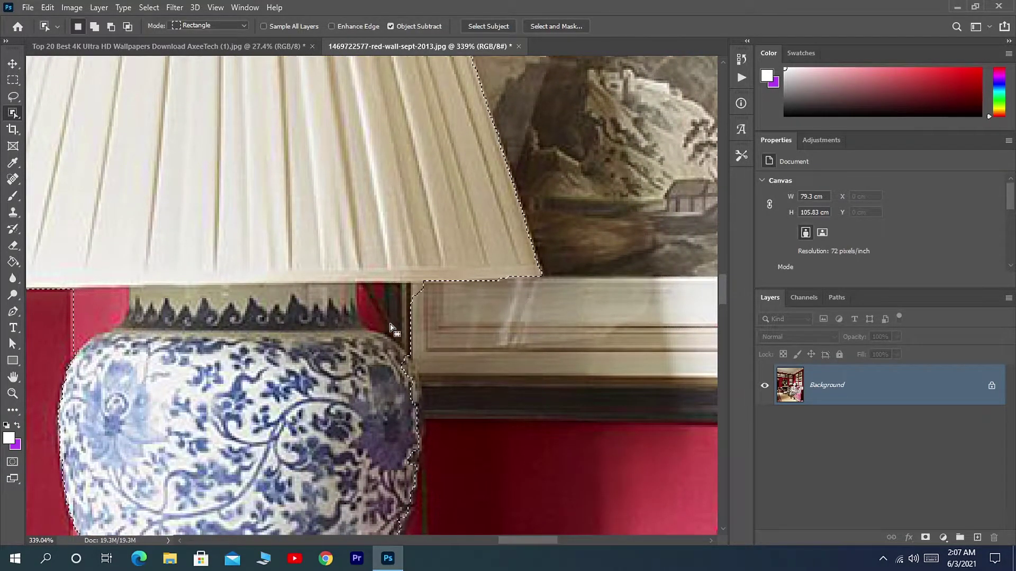
left_click_drag(264, 314, 384, 300)
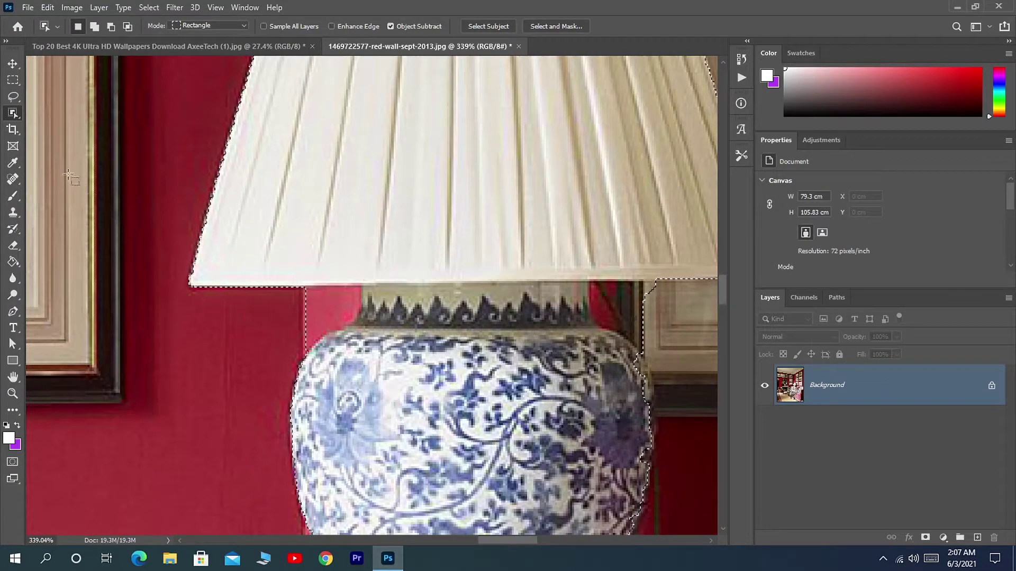
Subtract the wall and picture-frame areas on both sides of the vase's neck from the selection with the Quick Selection tool
right_click(12, 114)
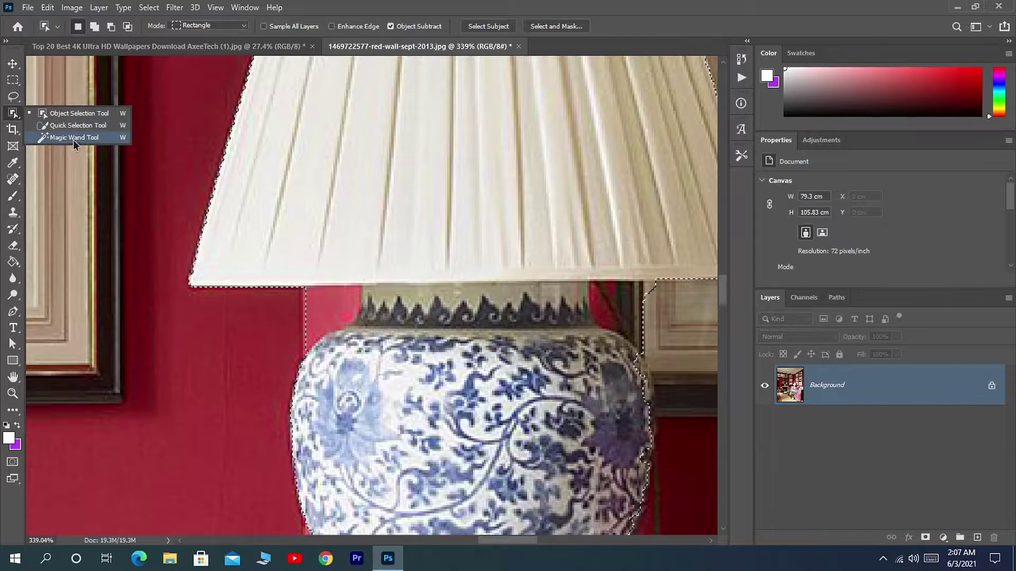
left_click(74, 124)
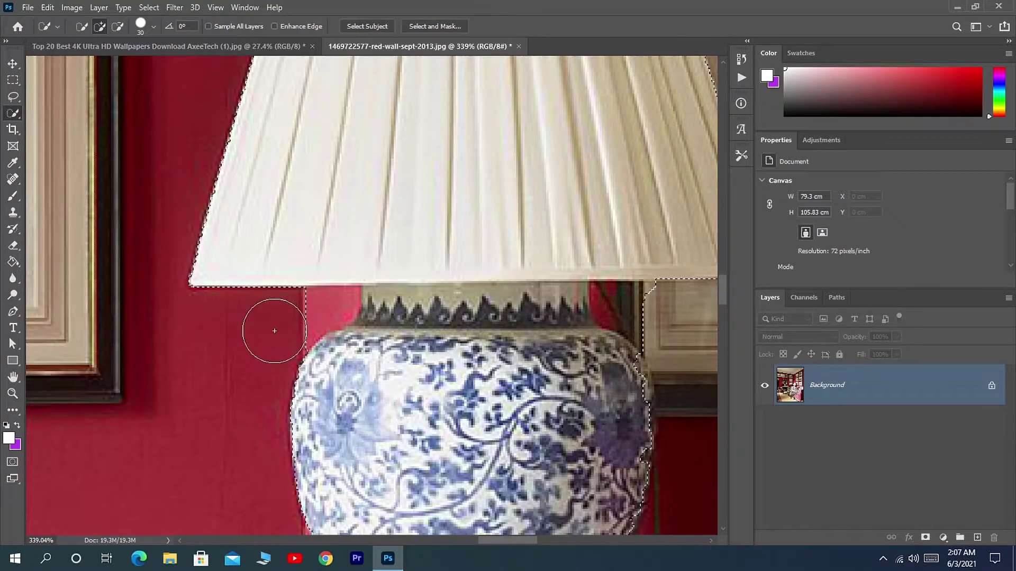
key("alt")
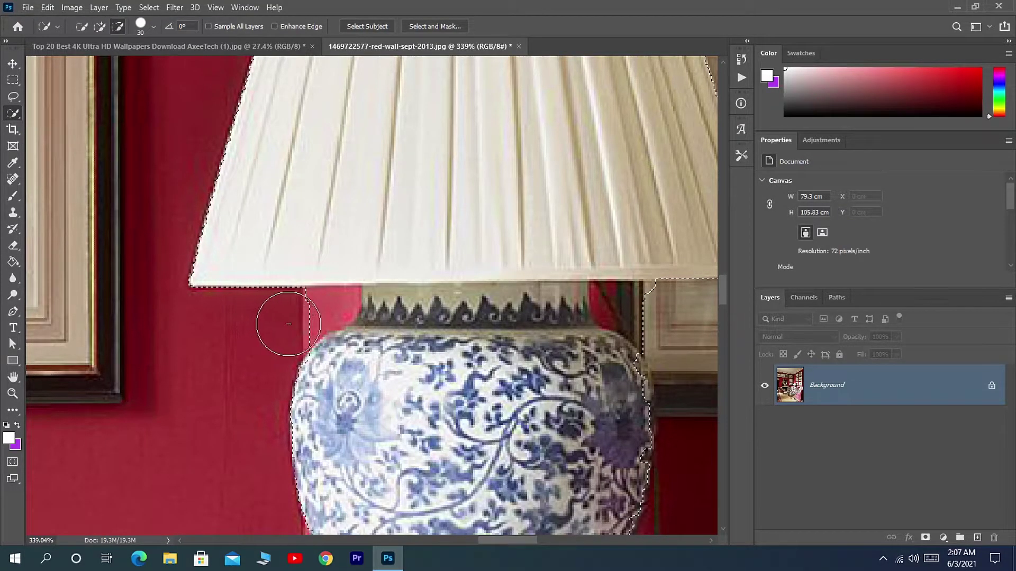
left_click(693, 327, "alt")
mouse_move(692, 327)
left_mouse_down()
mouse_move(642, 317)
mouse_move(544, 404)
mouse_move(467, 421)
mouse_move(525, 380)
mouse_move(539, 362)
mouse_move(527, 336)
mouse_move(539, 336)
mouse_move(615, 427)
mouse_move(595, 429)
mouse_move(589, 387)
mouse_move(607, 374)
mouse_move(592, 384)
mouse_move(601, 360)
mouse_move(552, 385)
mouse_move(359, 359)
left_mouse_up()
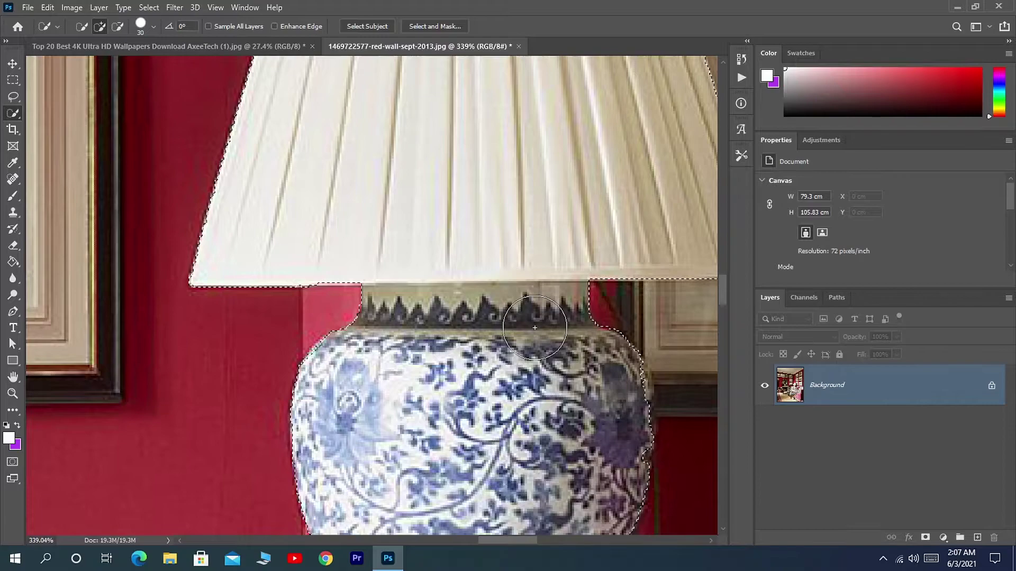
Return to the Object Selection tool and check the corrected selection outline around the lamp's vase down to the sofa
right_click(18, 118)
left_click(44, 113)
left_click_drag(443, 390, 307, 296)
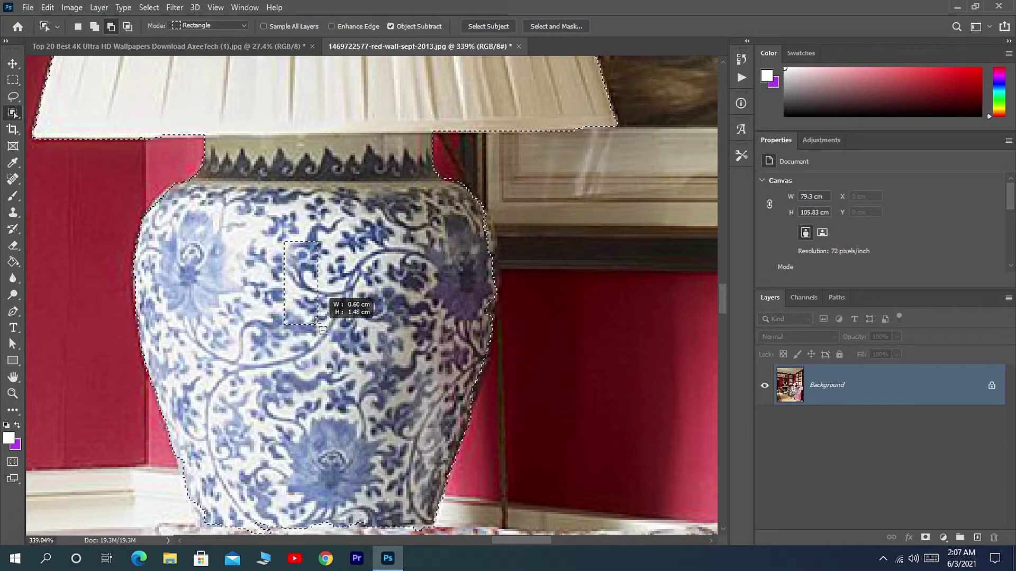
left_click_drag(317, 321, 318, 324)
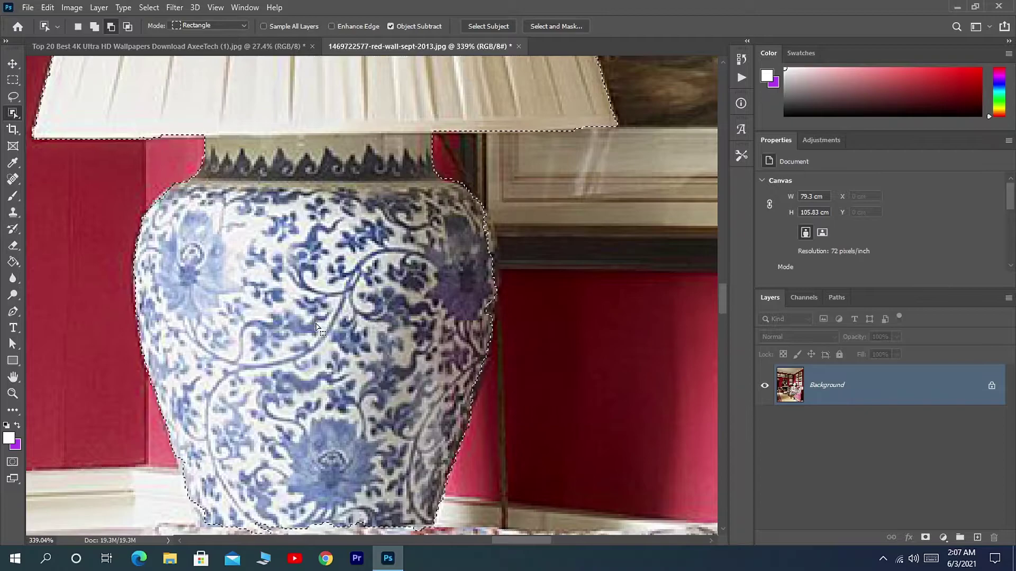
scroll(270, 190, "down", 7)
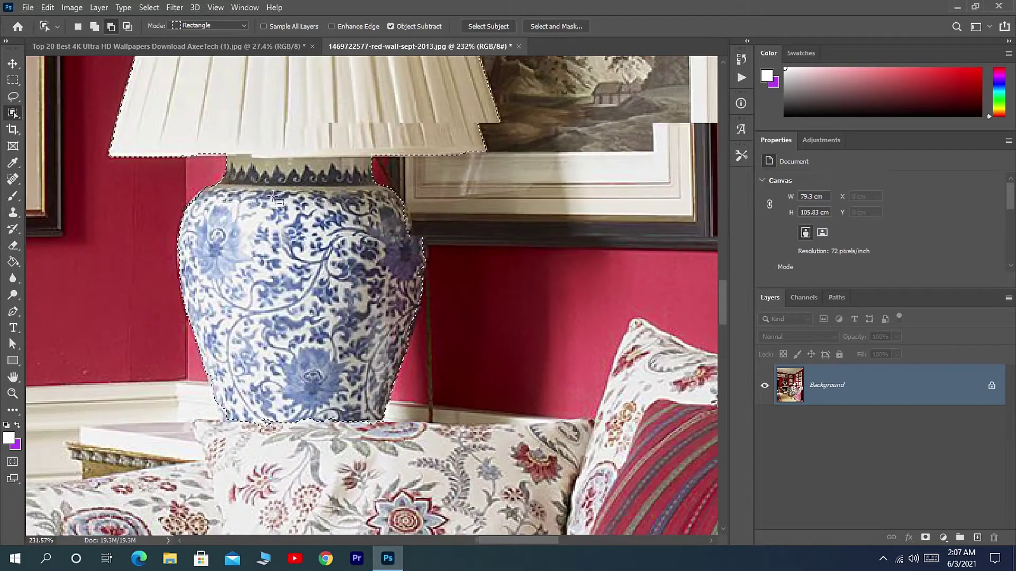
Select the framed flagpole picture on the back wall with the Object Selection tool, using a rectangle of about 11.8 × 10.9 cm
left_click_drag(114, 82, 325, 296)
left_click_drag(234, 243, 400, 268)
left_click_drag(283, 231, 351, 325)
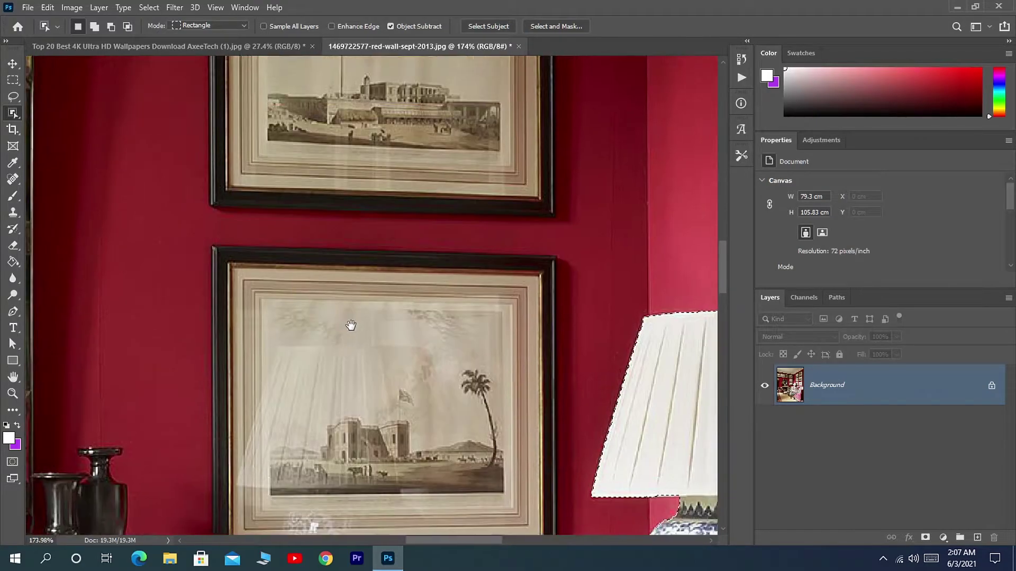
left_click_drag(252, 259, 272, 304)
left_click(266, 304)
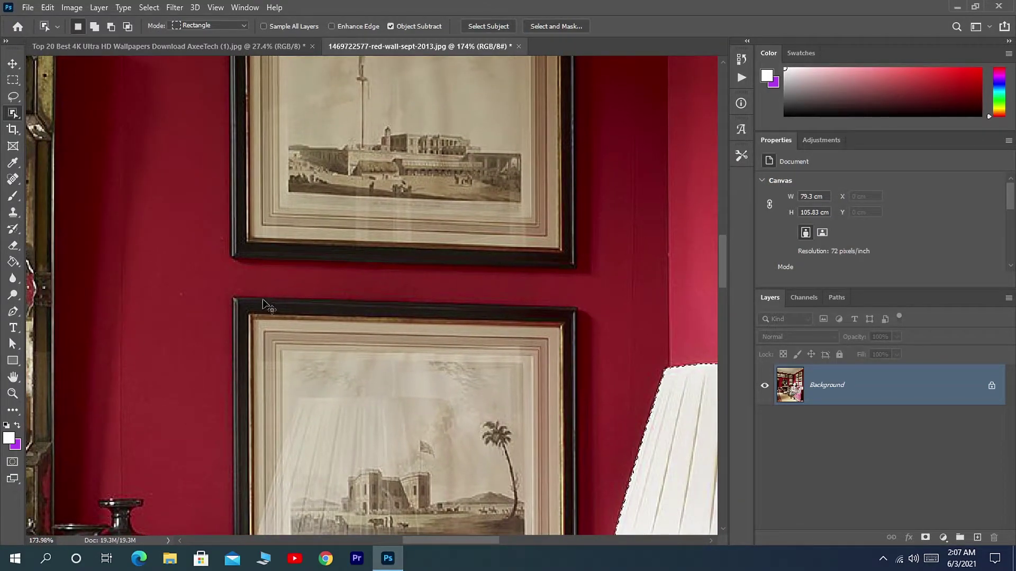
left_click_drag(216, 217, 226, 442)
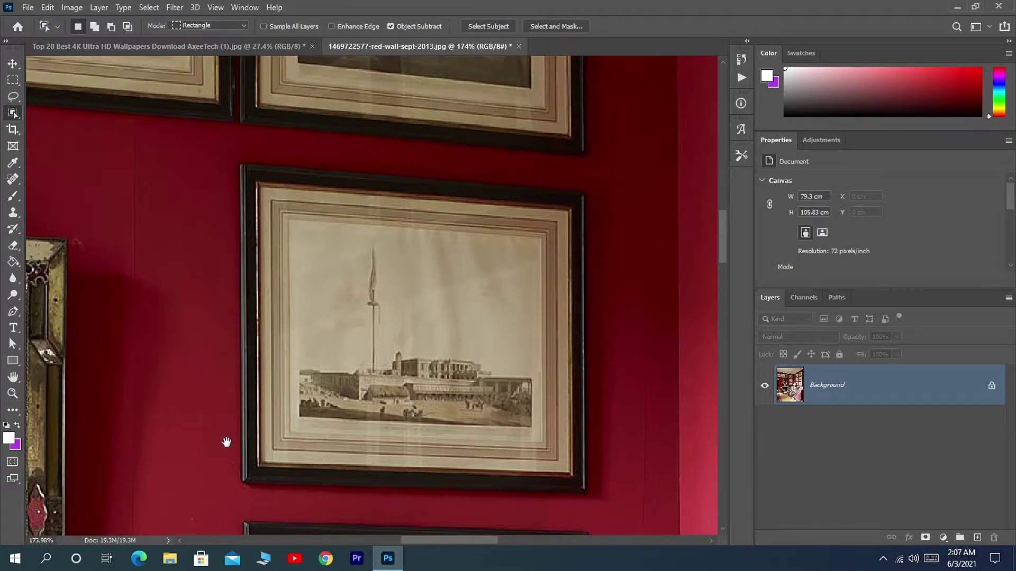
left_click_drag(186, 309, 151, 314)
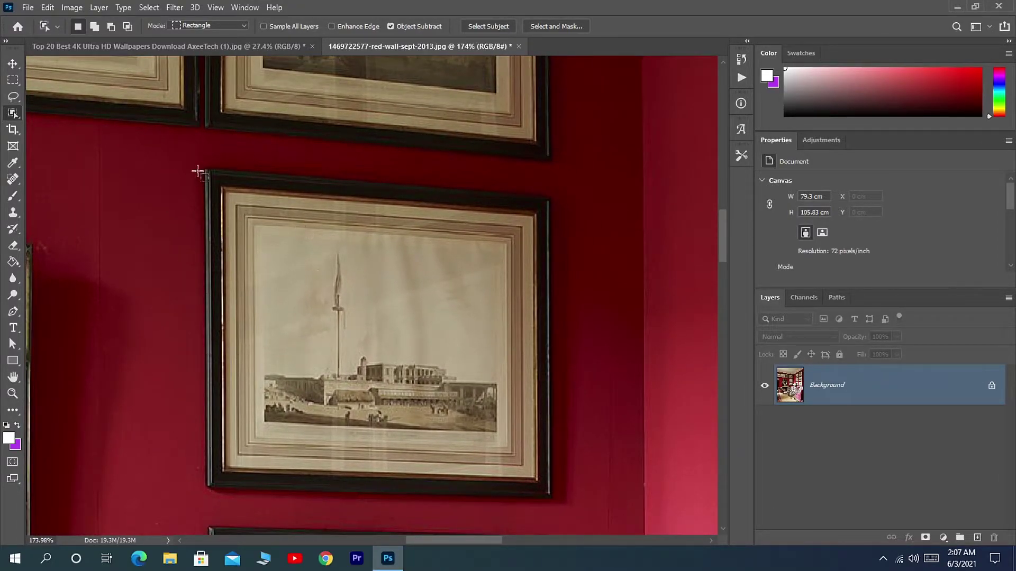
left_click_drag(194, 155, 561, 506)
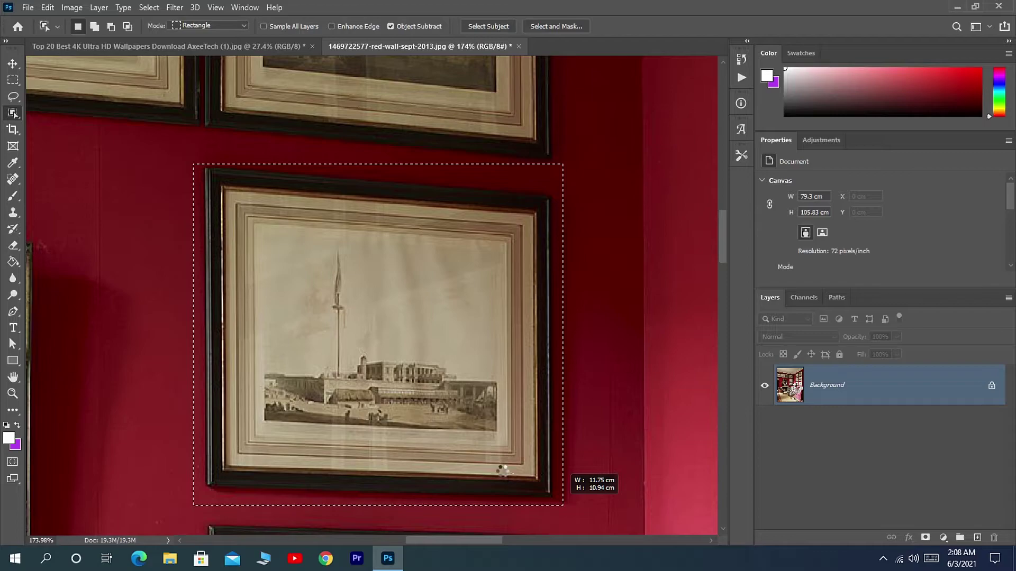
left_click_drag(562, 505, 562, 505)
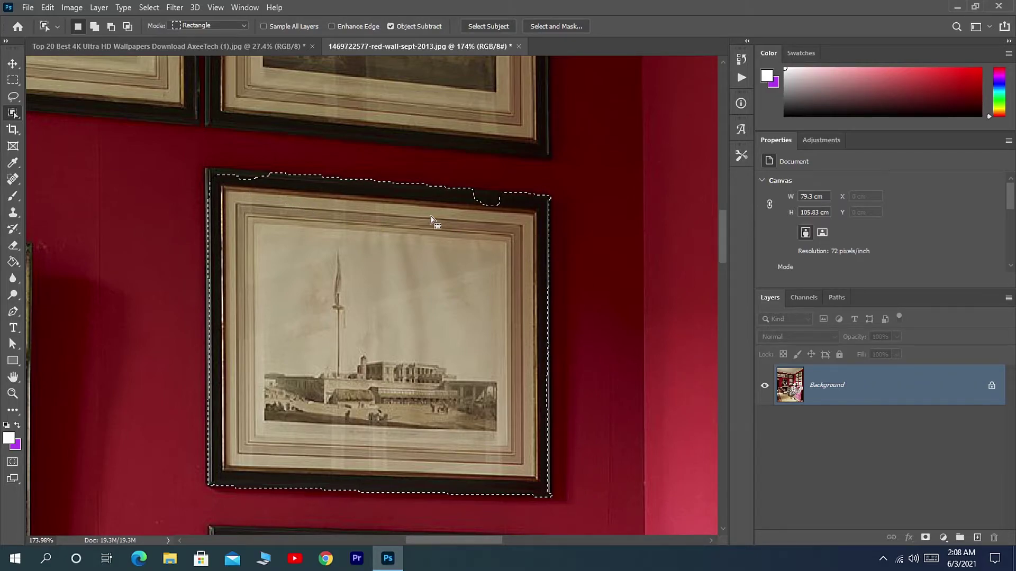
Add the missed parts of the frame's upper edge to the selection with Quick Selection, and return to the Object Selection tool
right_click(13, 115)
left_click(59, 126)
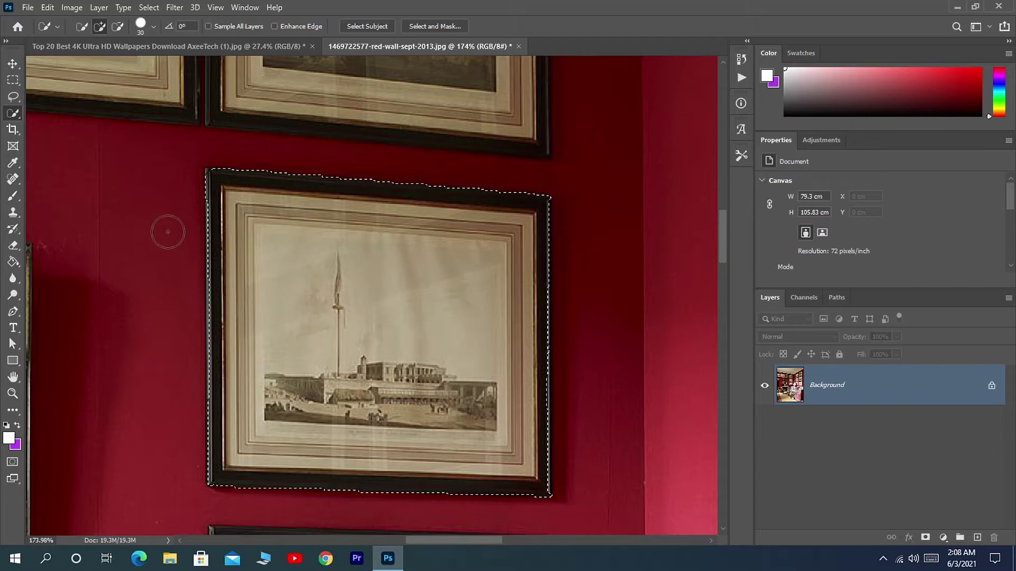
right_click(10, 116)
left_click(40, 114)
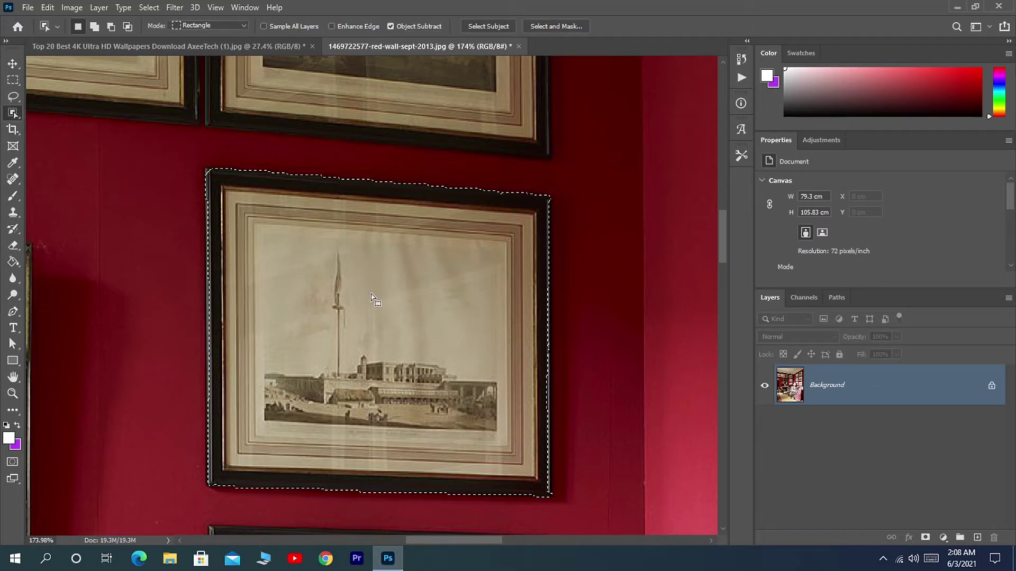
Review the framed picture's selection within the whole room photo
scroll(370, 318, "down", 5)
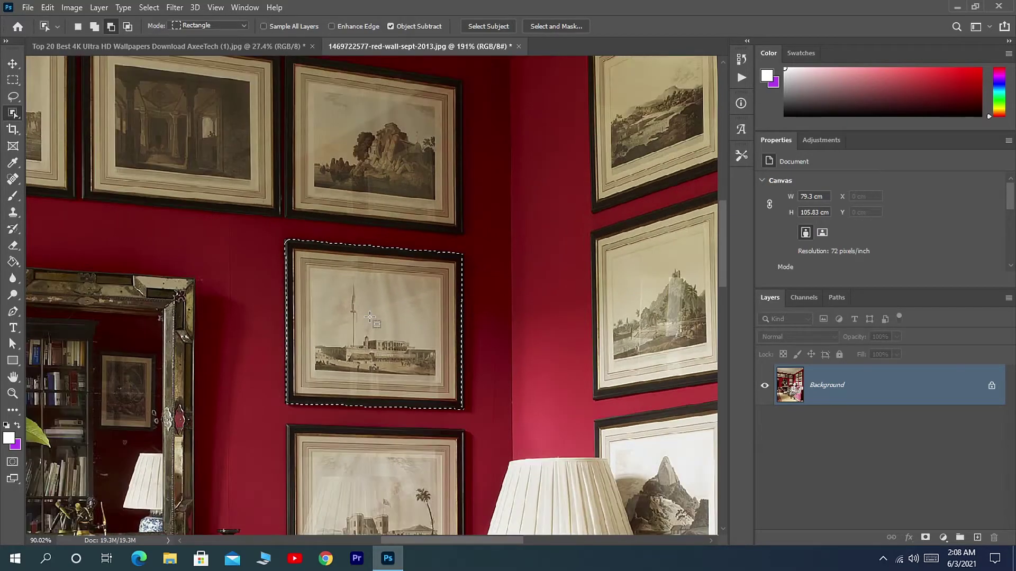
scroll(371, 321, "down", 1)
scroll(373, 370, "down", 2)
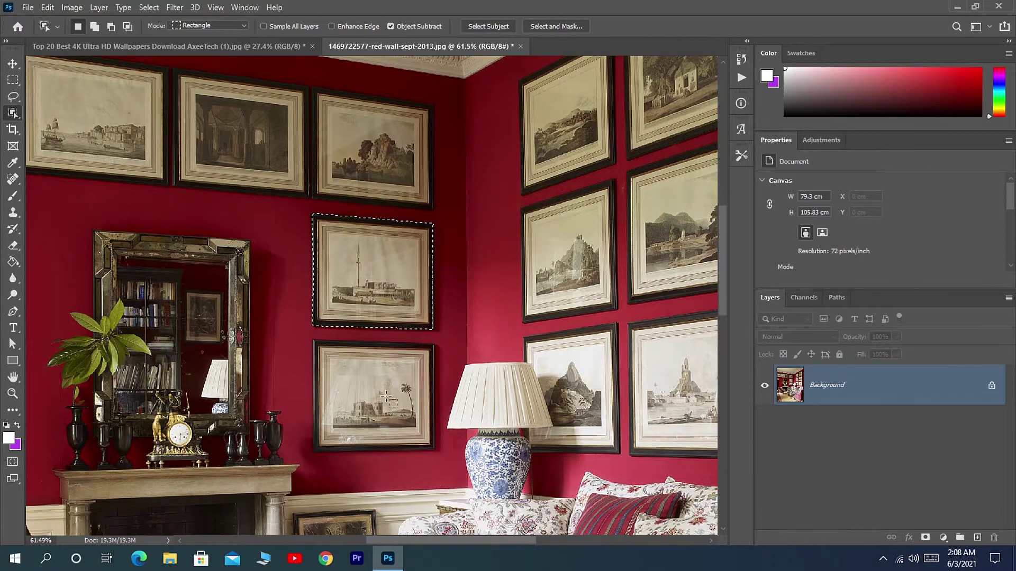
key("alt")
key("ctrl+0")
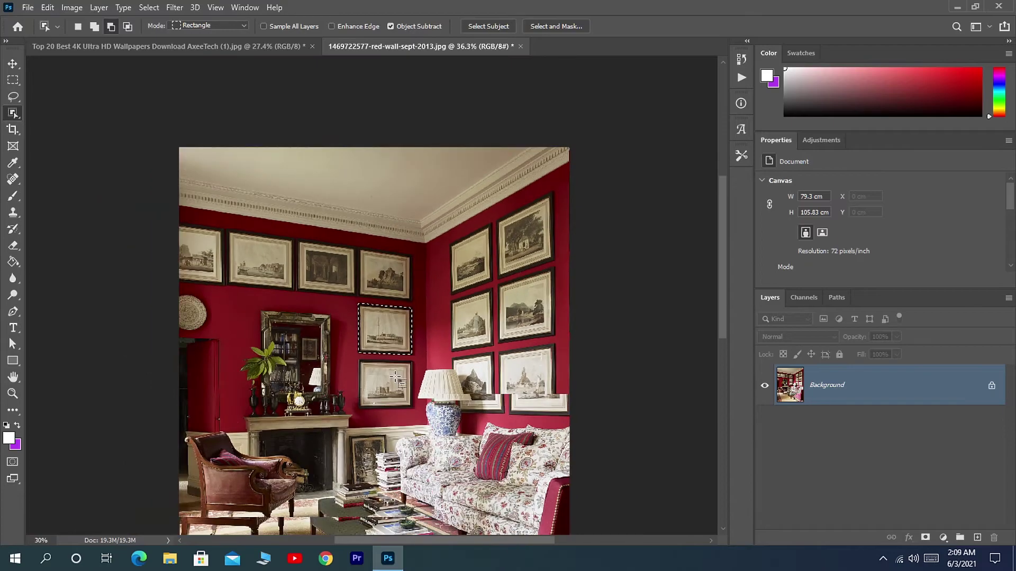